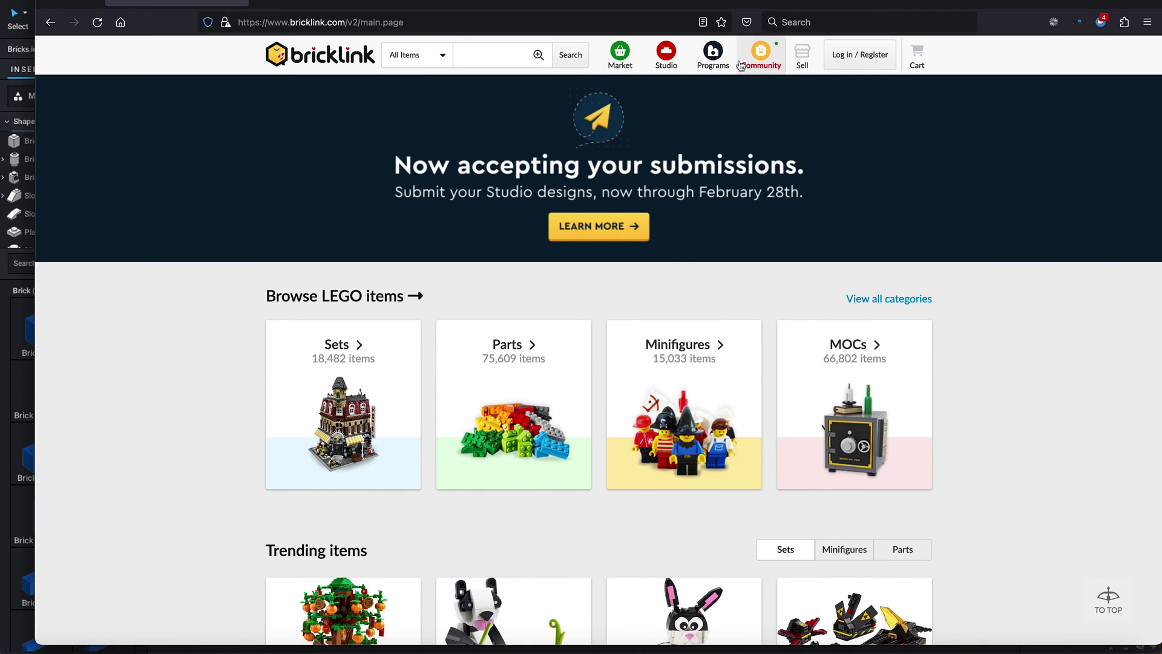
- Open the wanted lists overview and look through the saved lists
click(682, 56)
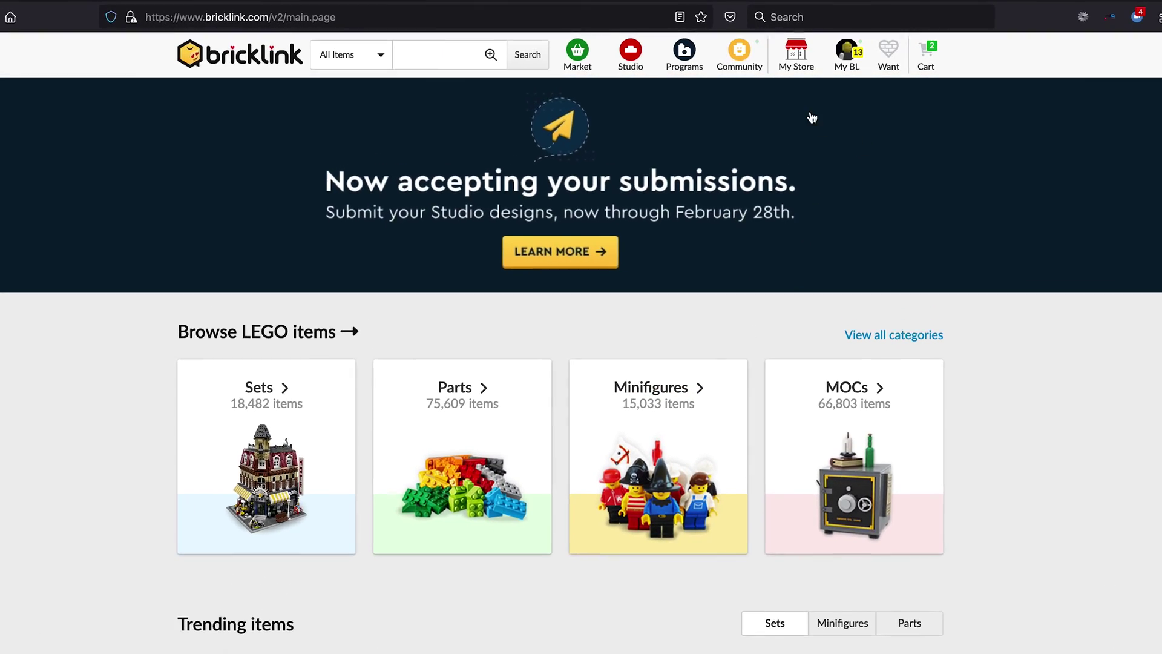
mouse_move(798, 66)
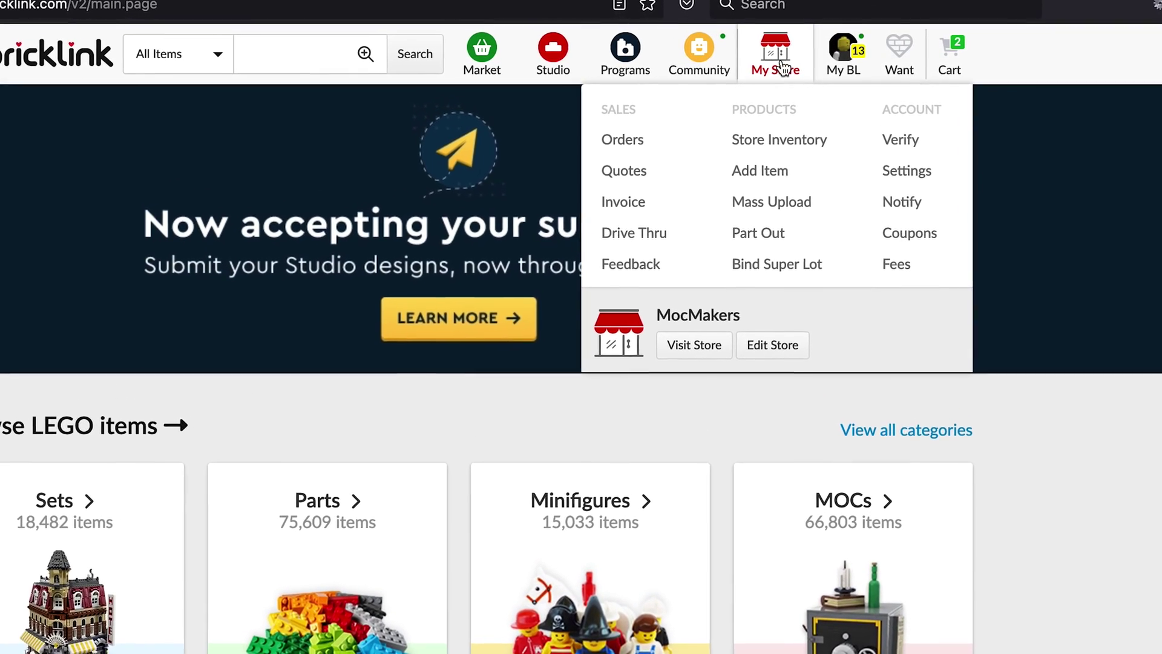
mouse_move(858, 77)
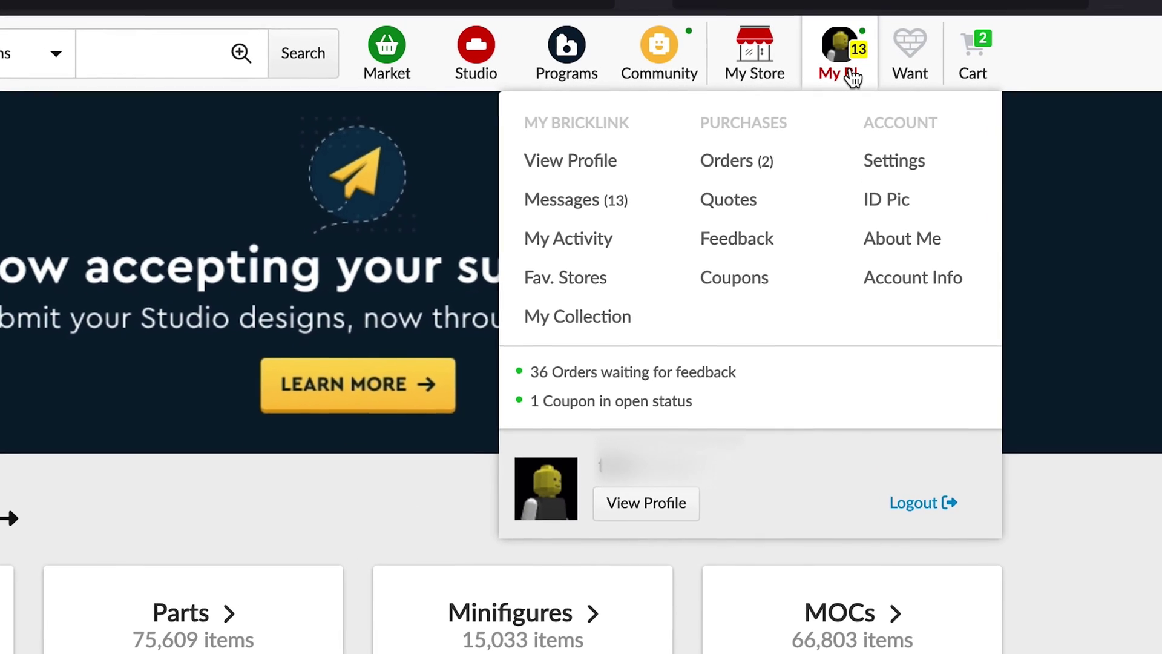
mouse_move(911, 71)
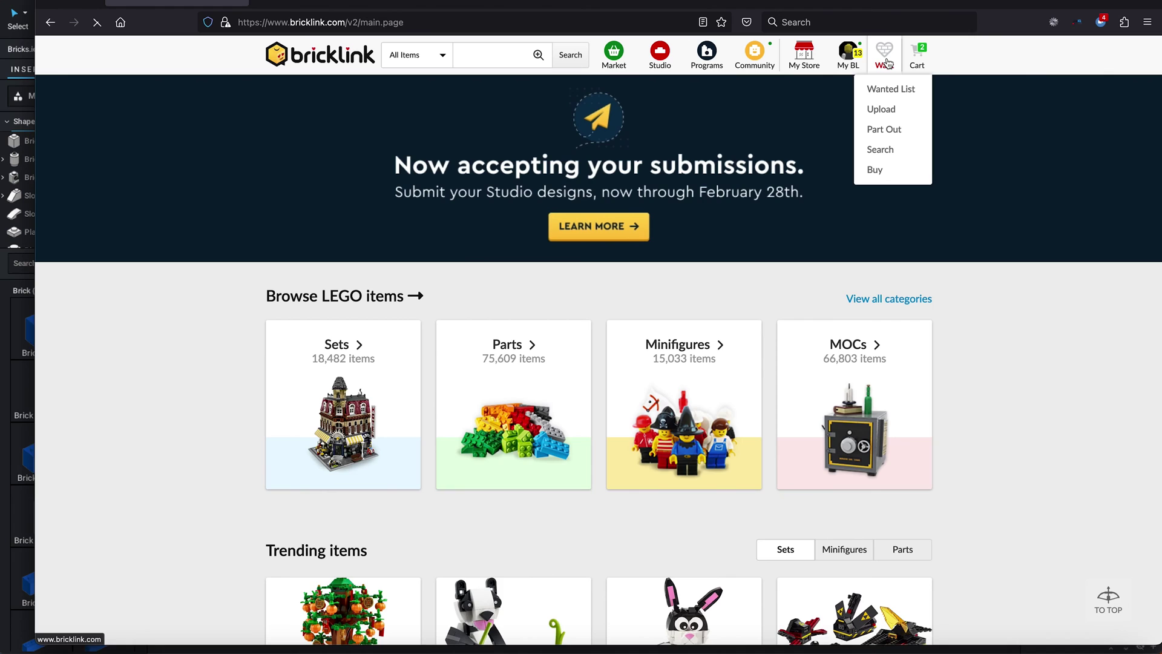
click(923, 70)
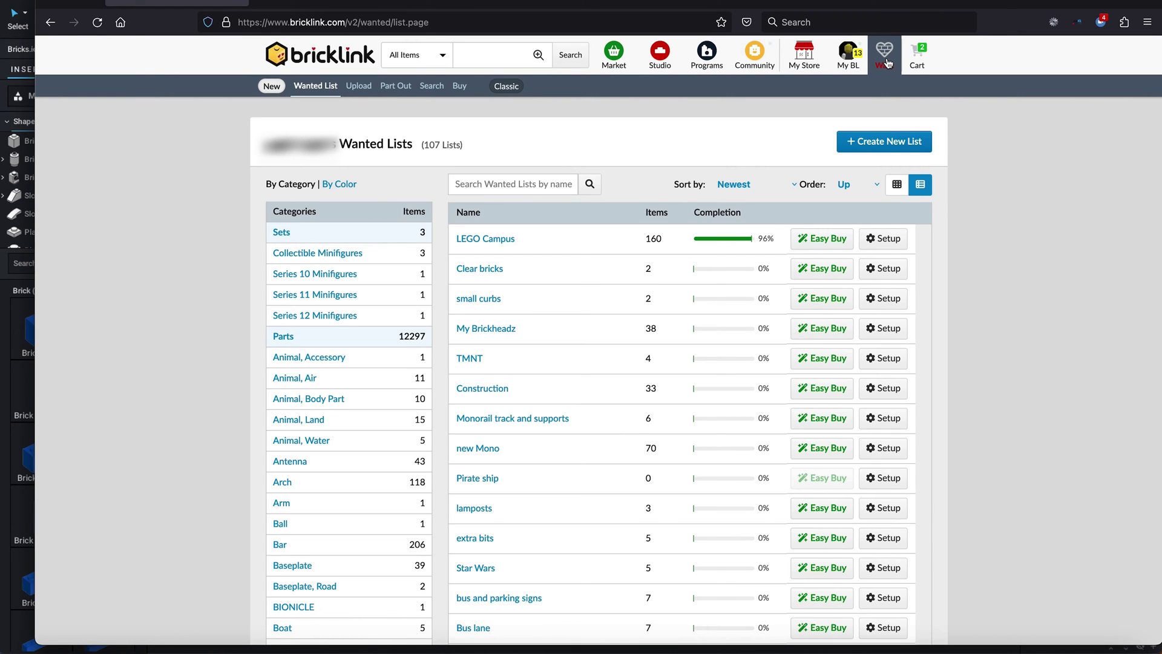
scroll(731, 332, down, 3)
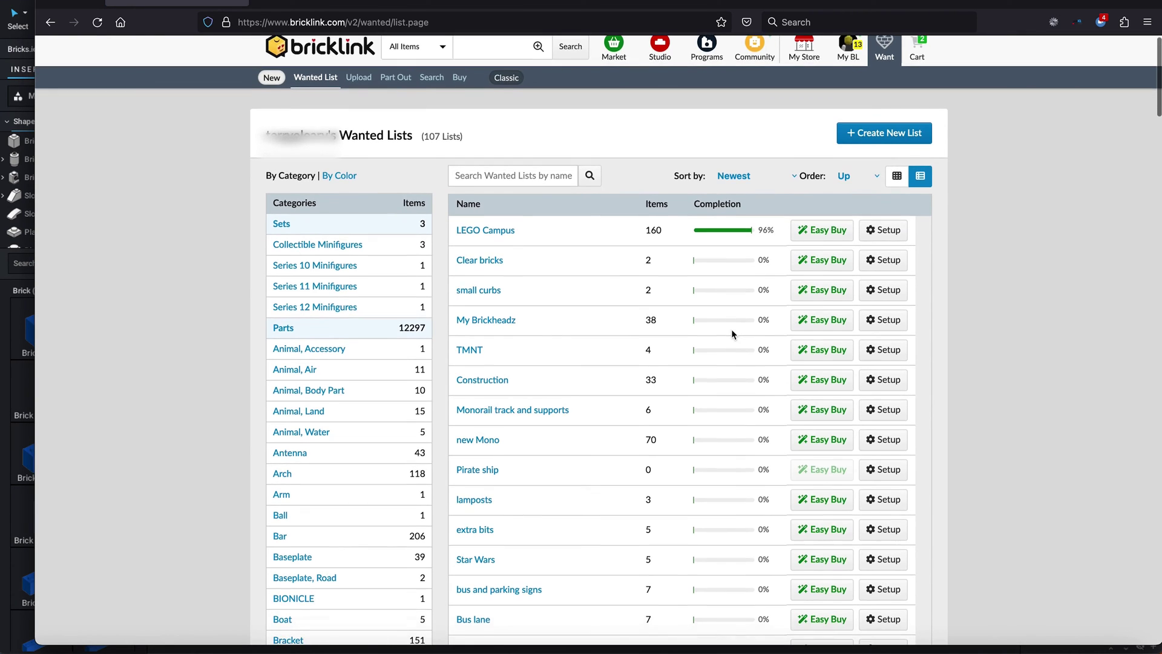
scroll(731, 329, down, 1)
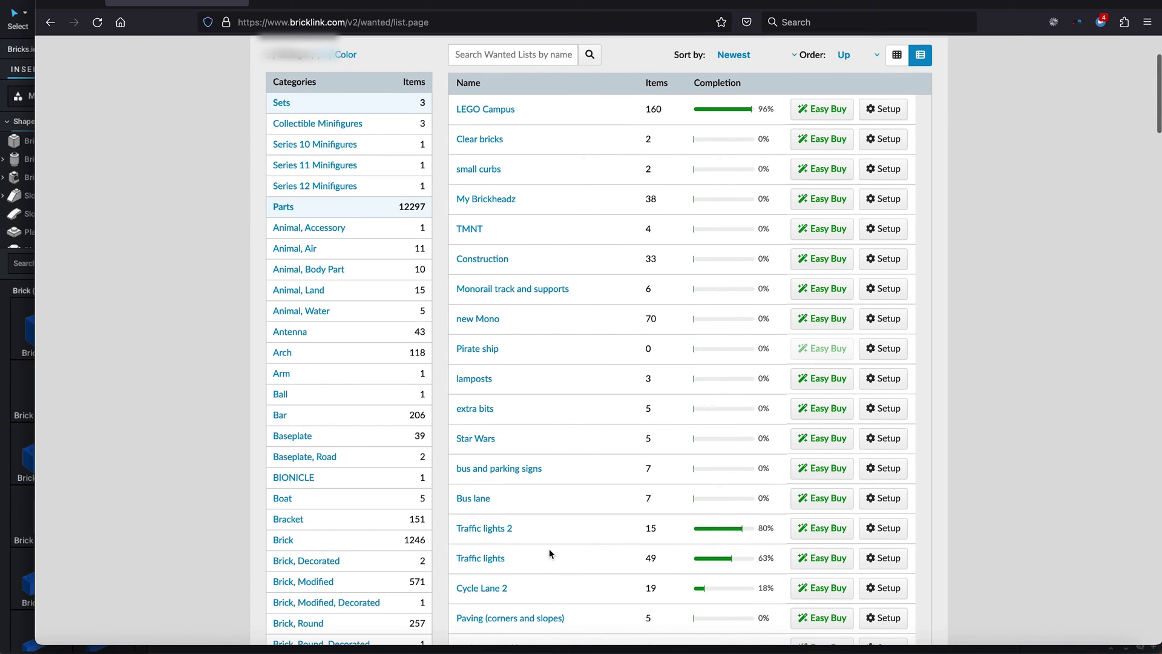
scroll(544, 457, up, 5)
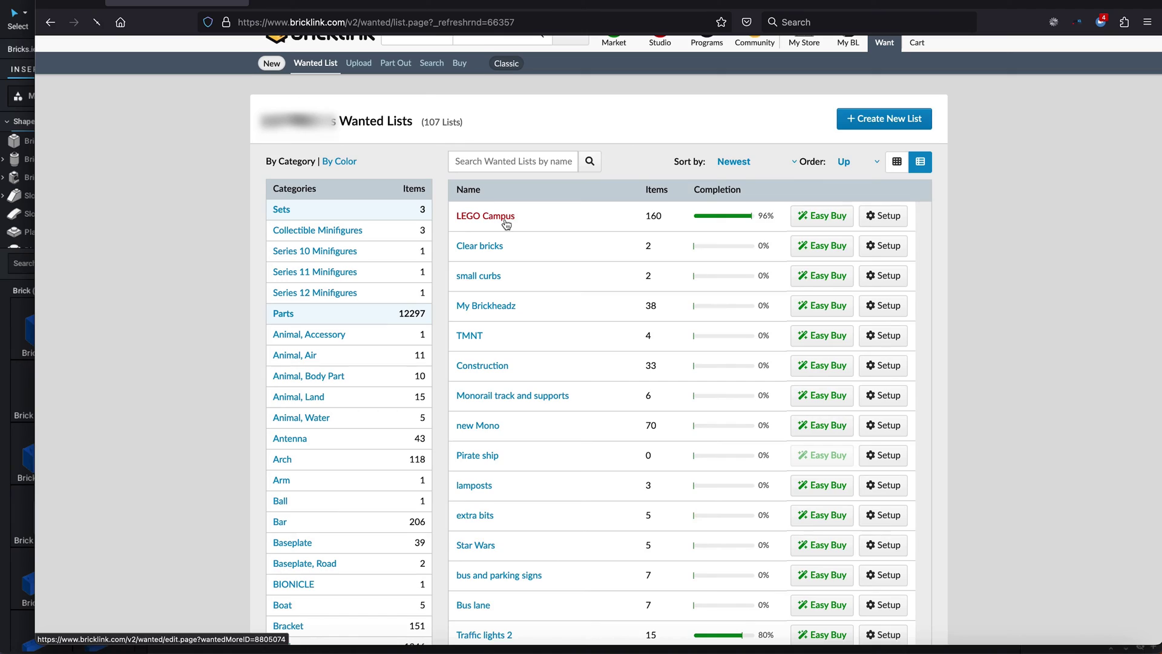
- Open the LEGO Campus wanted list and review the wanted and owned quantities of its parts
click(502, 220)
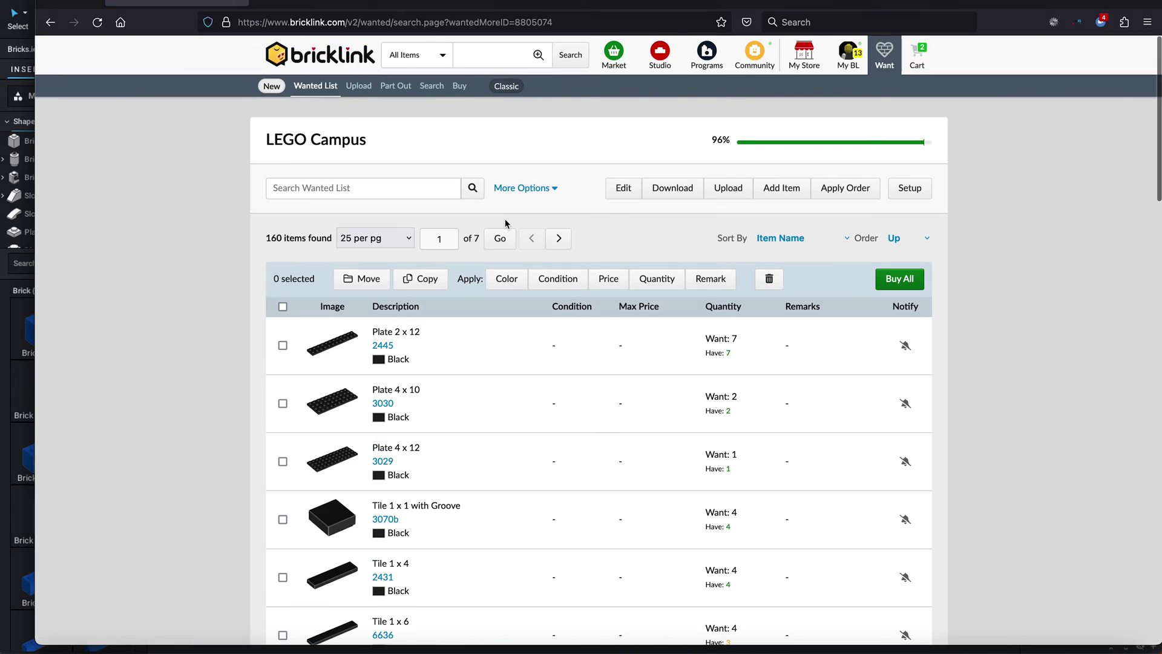
scroll(521, 409, down, 3)
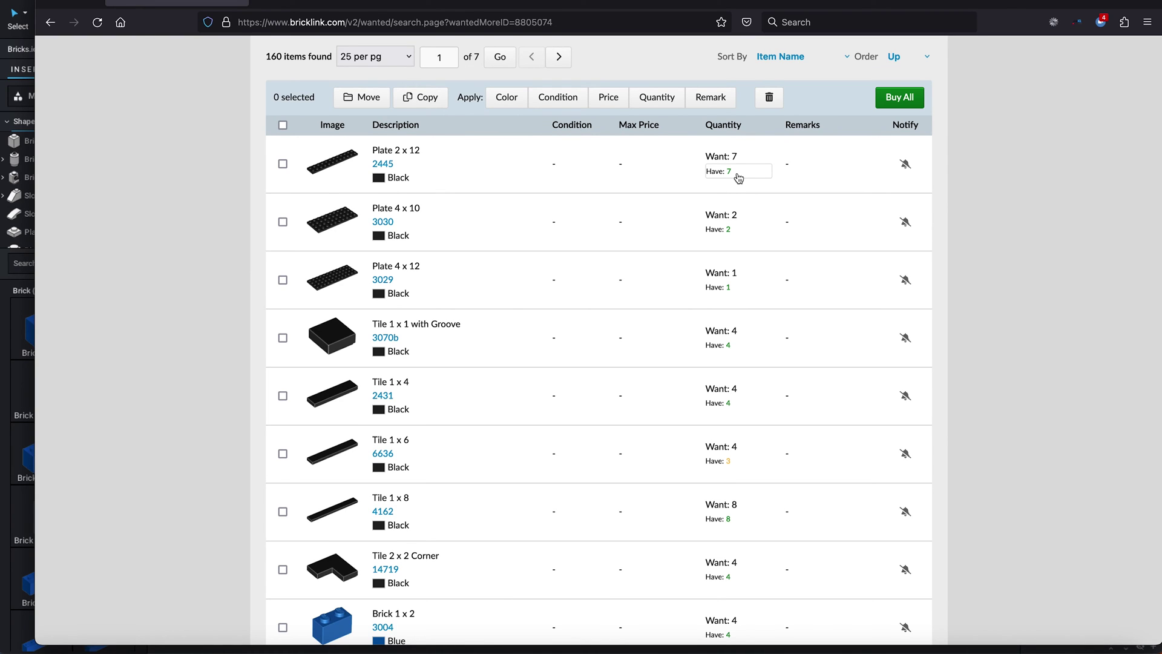
scroll(738, 175, up, 5)
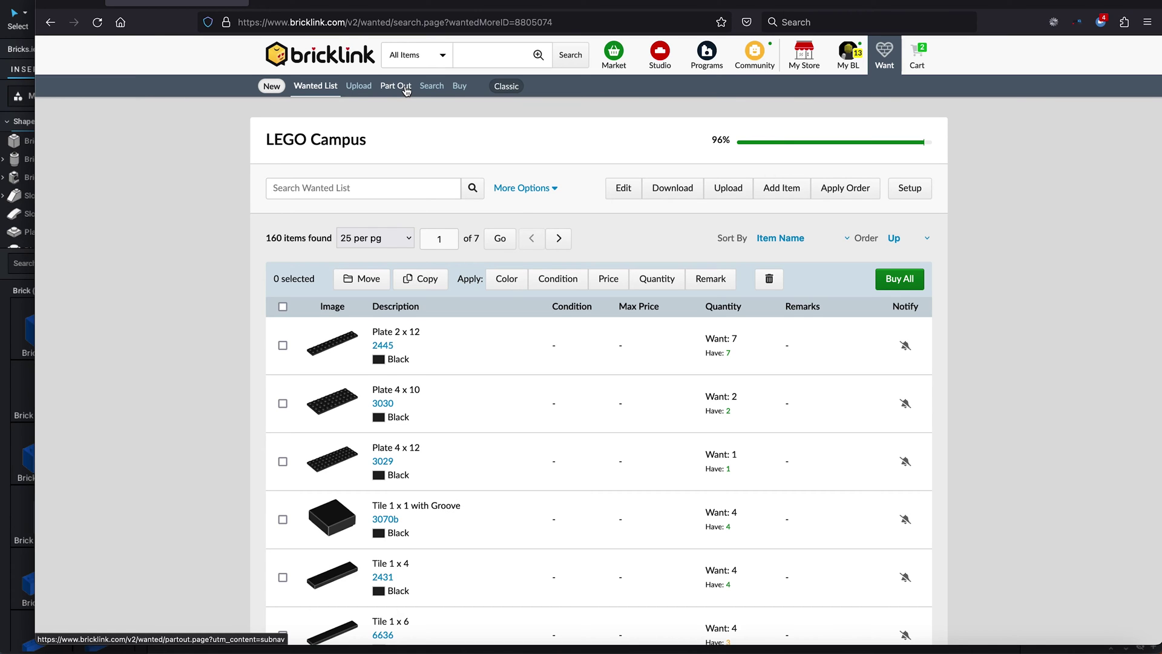
- Start parting out a set and show the sets in the Pirates category
click(406, 91)
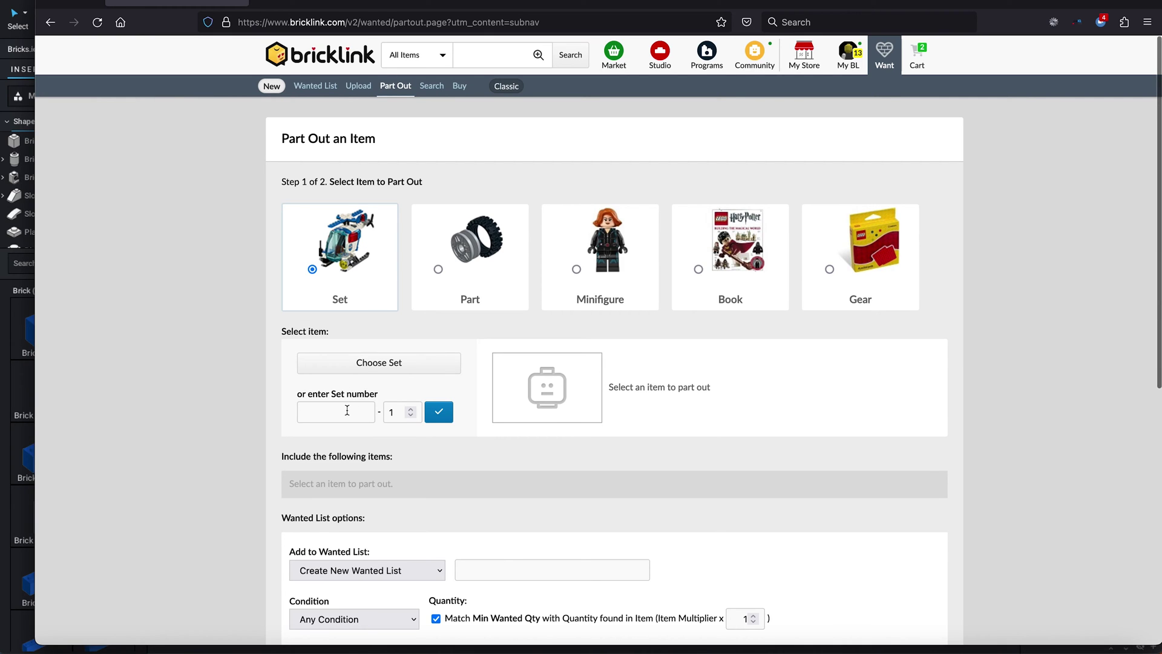
click(365, 364)
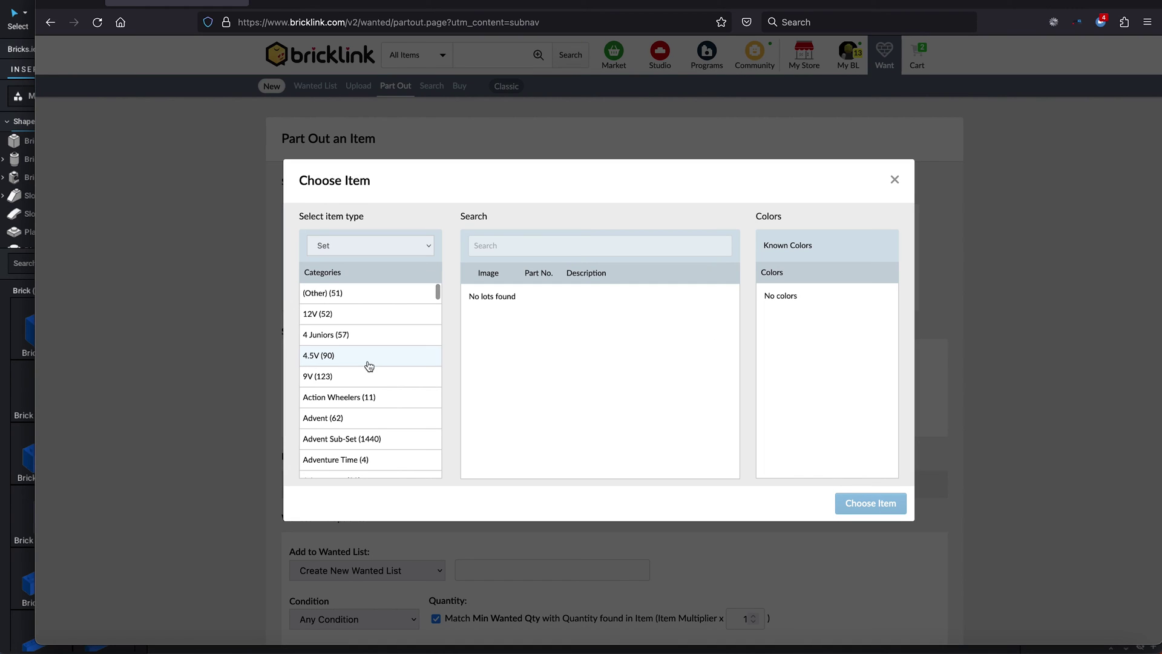
scroll(377, 351, down, 2)
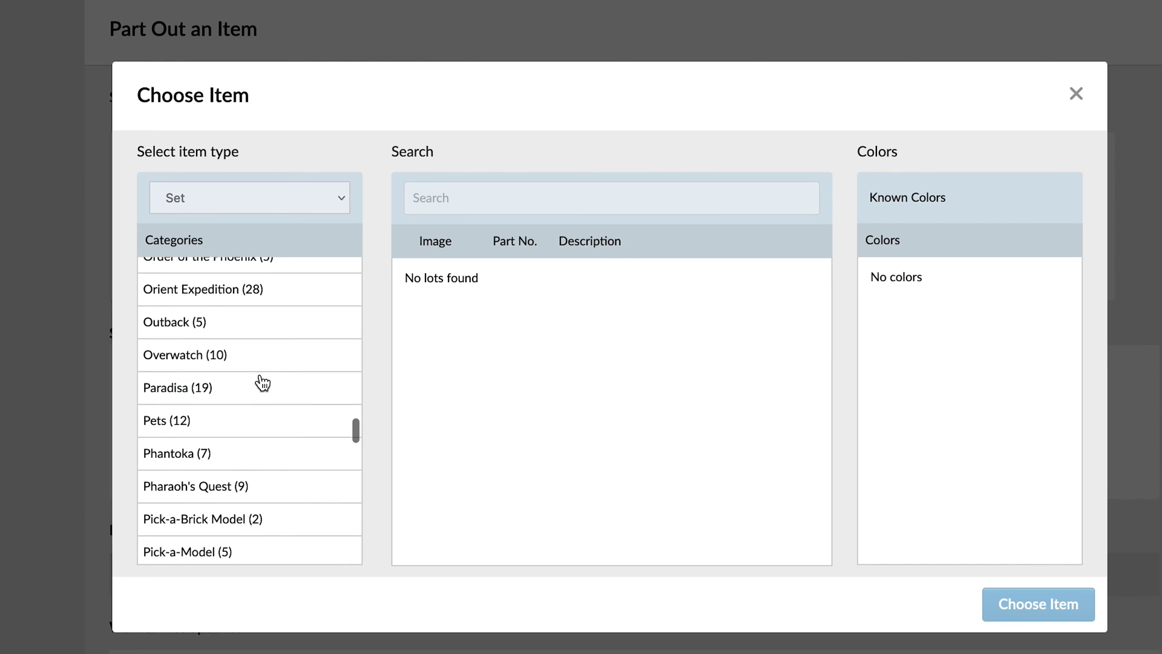
scroll(262, 381, down, 1)
click(222, 455)
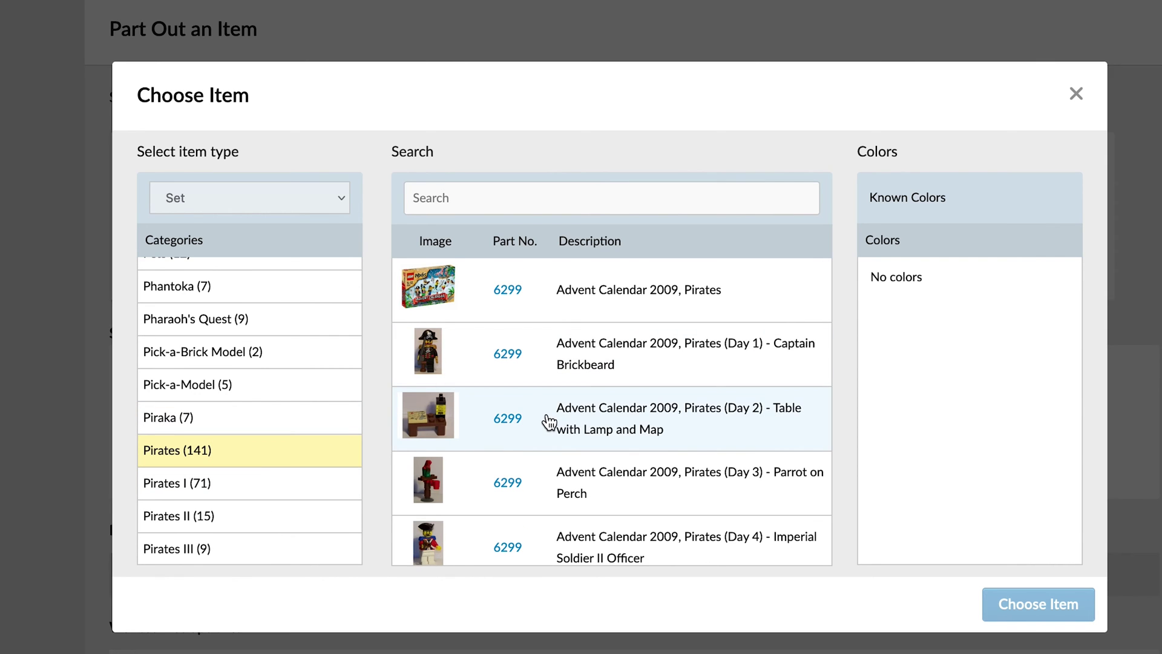
- Search the Pirates sets for "black" and choose set 6285, Black Seas Barracuda, as the item to part out
scroll(548, 414, down, 1)
scroll(547, 413, down, 3)
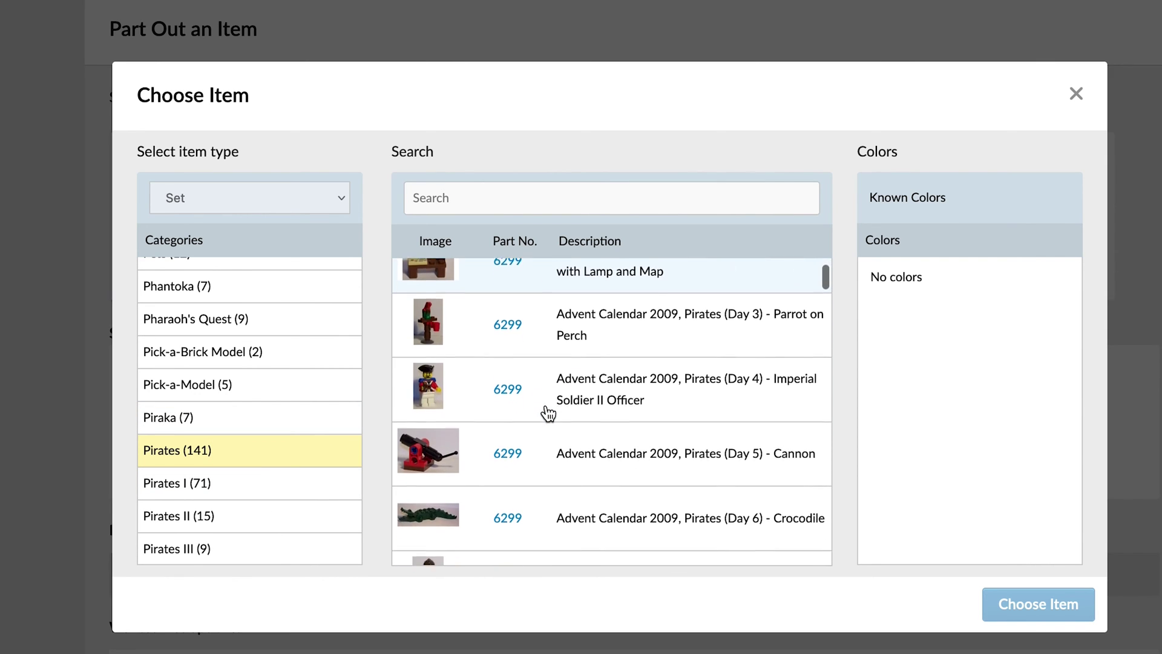
scroll(548, 414, down, 9)
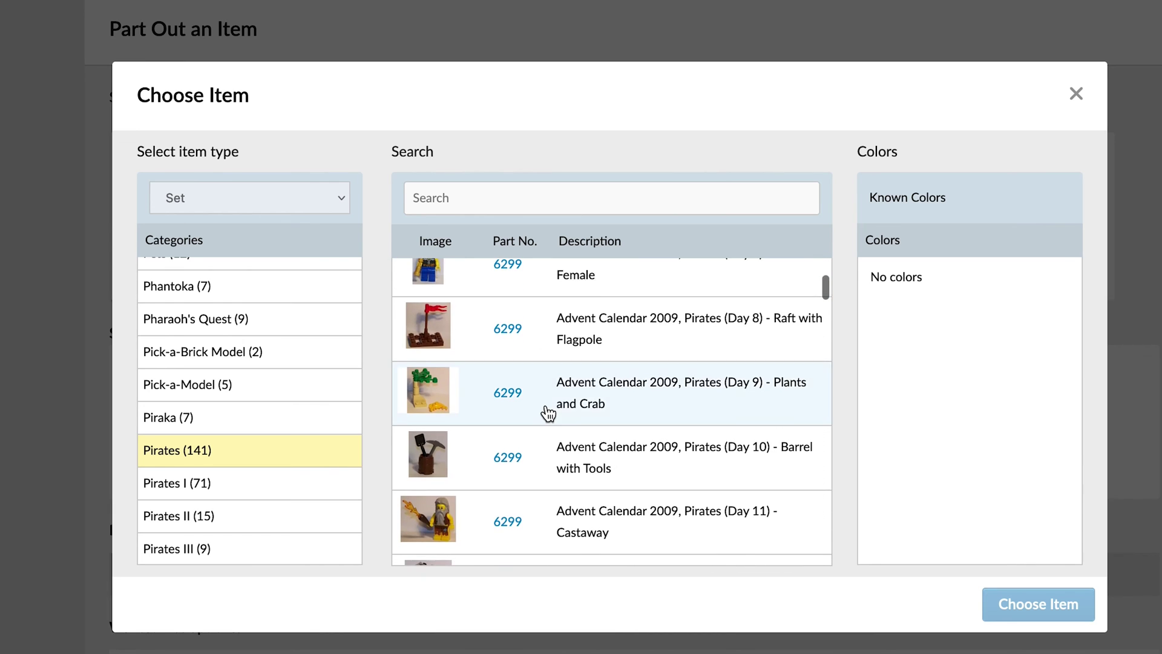
scroll(547, 413, down, 7)
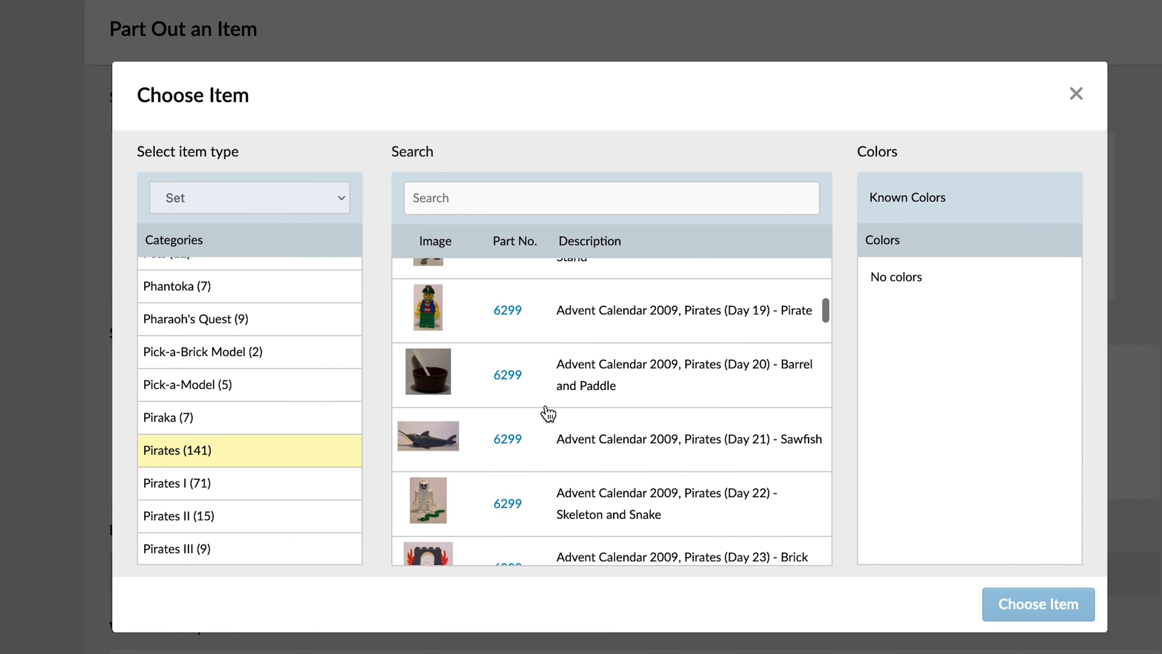
scroll(538, 364, down, 5)
click(485, 200)
text(black)
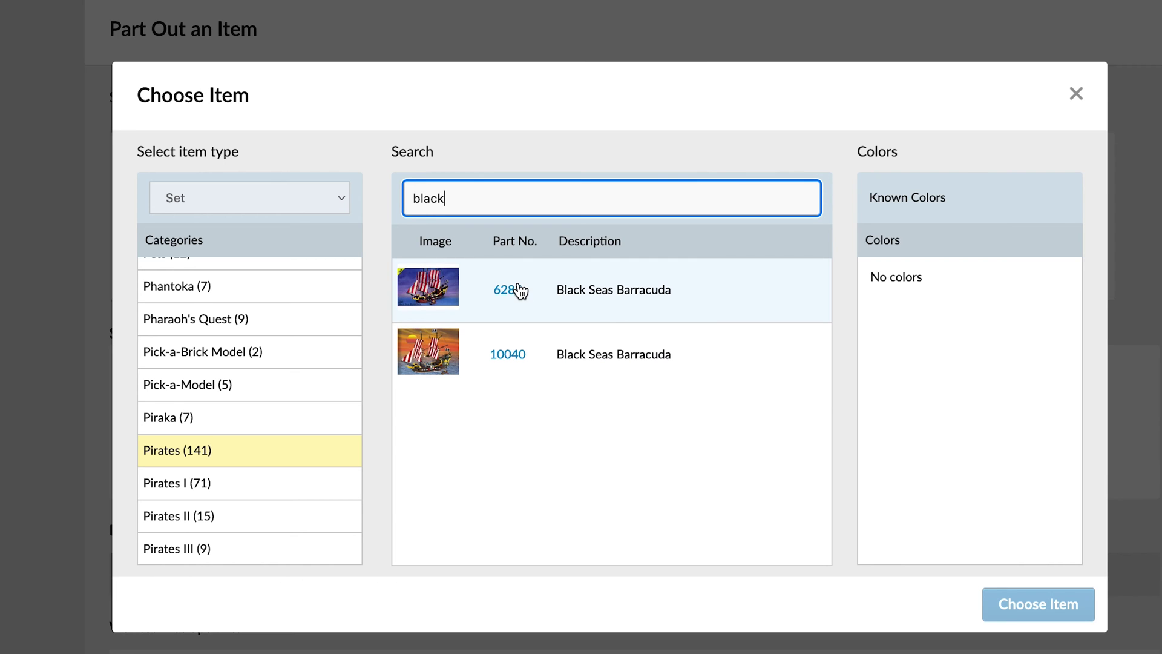
click(548, 296)
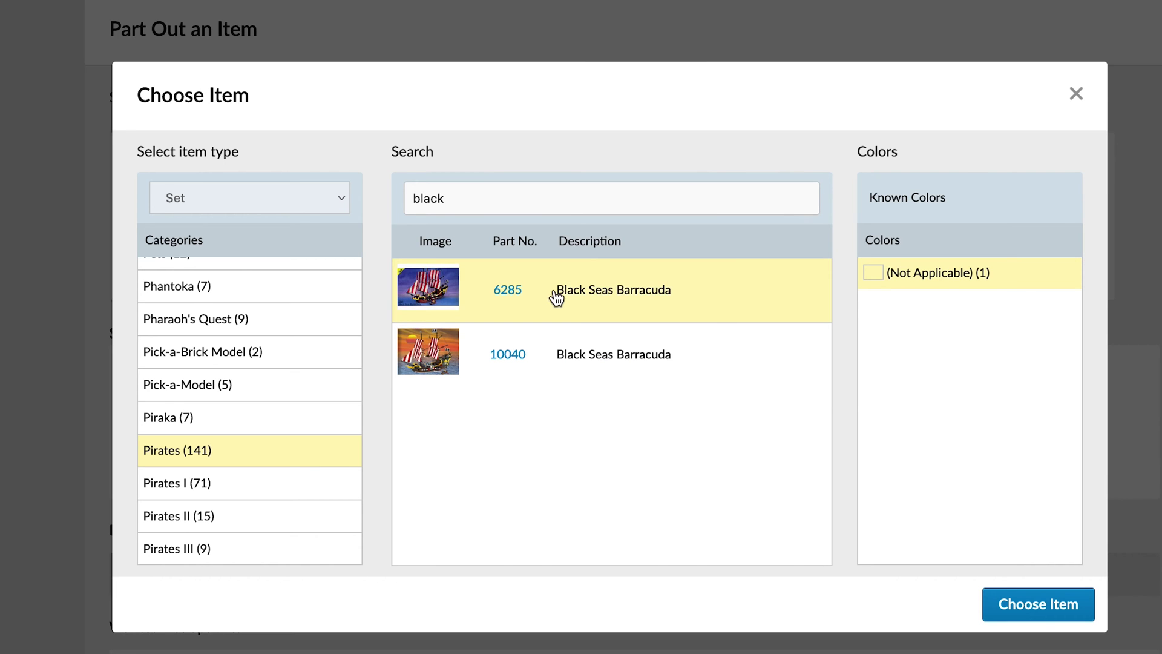
click(1036, 609)
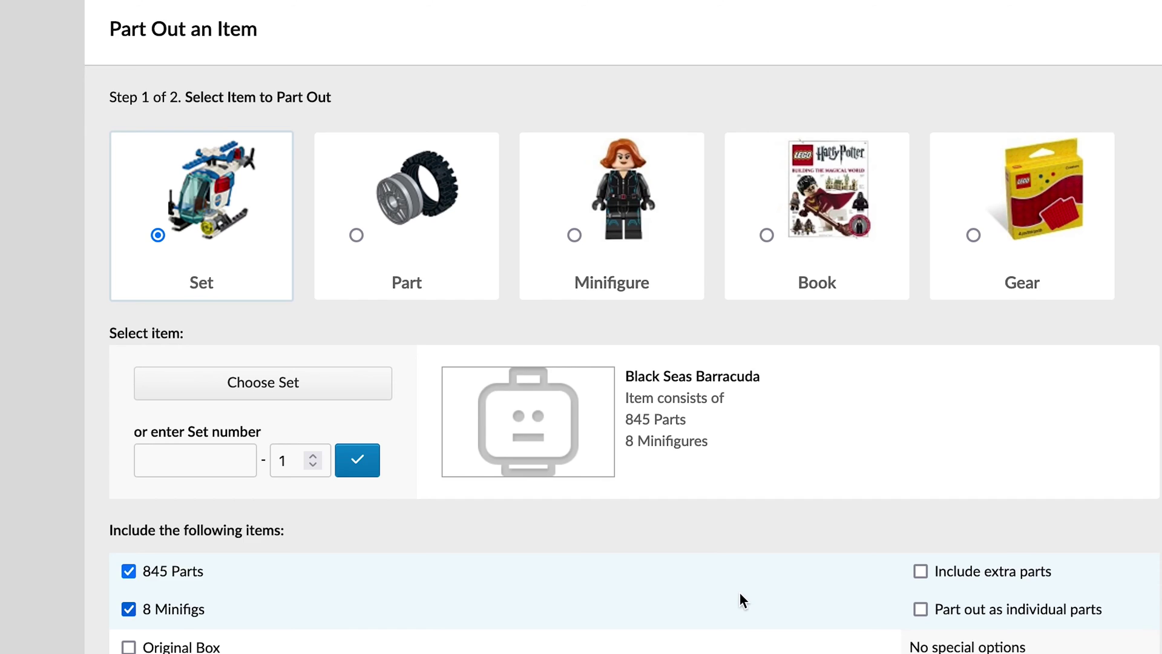
- Name the new wanted list for the parted-out set "pirate ship now" and submit it for editing
scroll(739, 590, down, 2)
scroll(739, 590, down, 3)
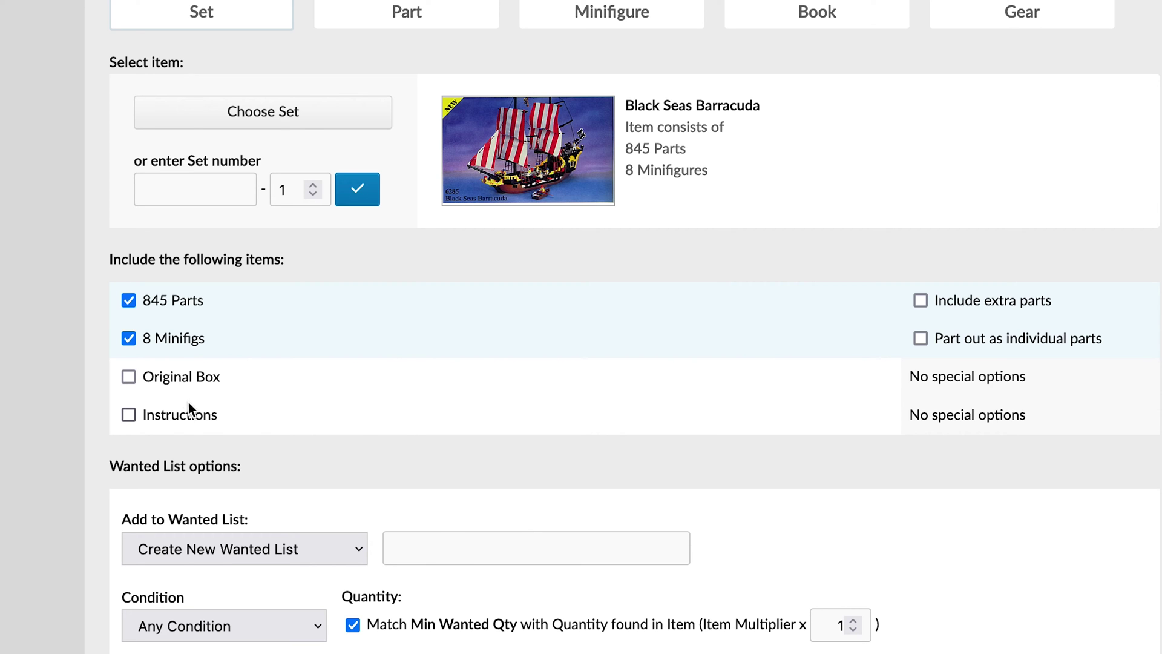
scroll(551, 473, down, 6)
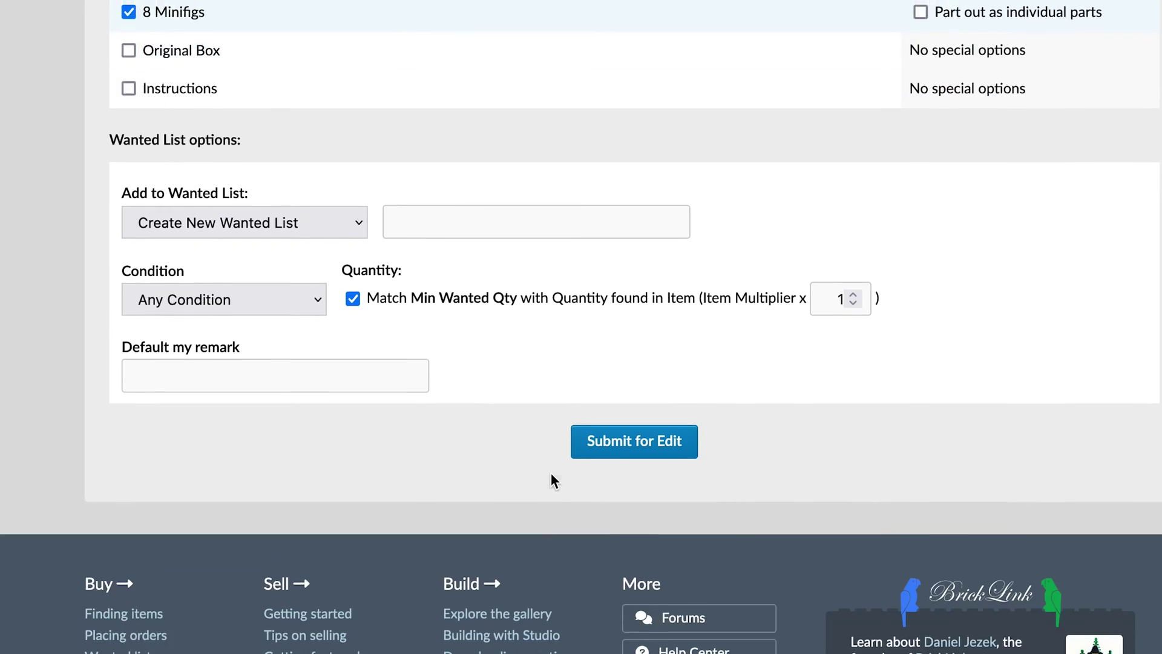
click(448, 129)
text(pirate ship)
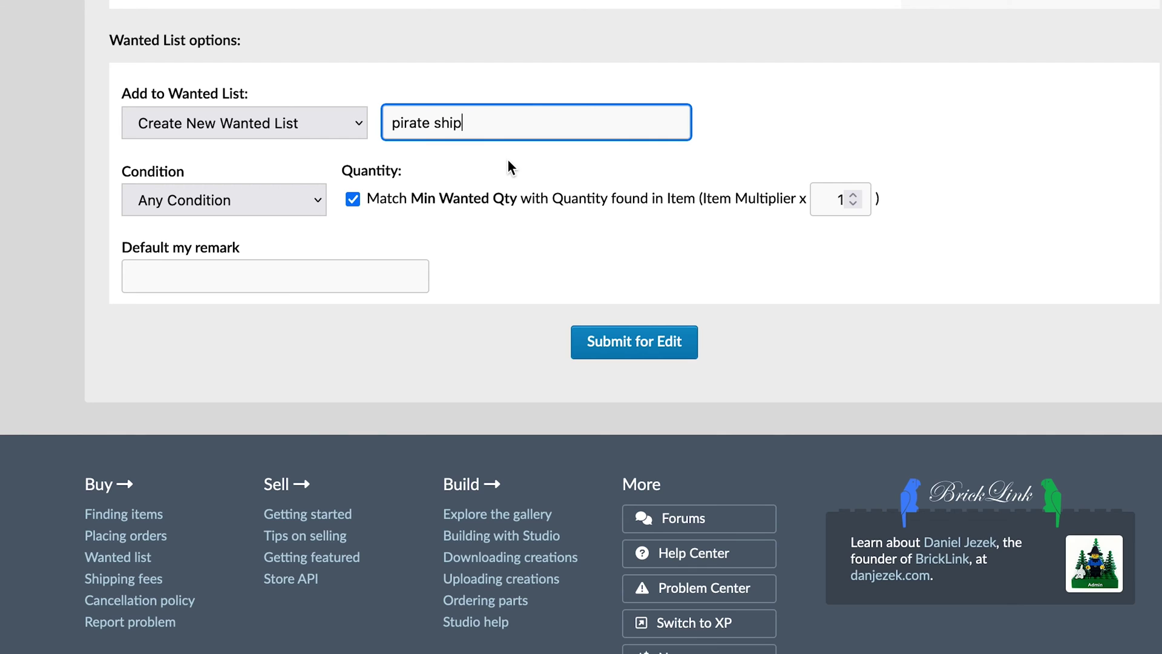
click(610, 341)
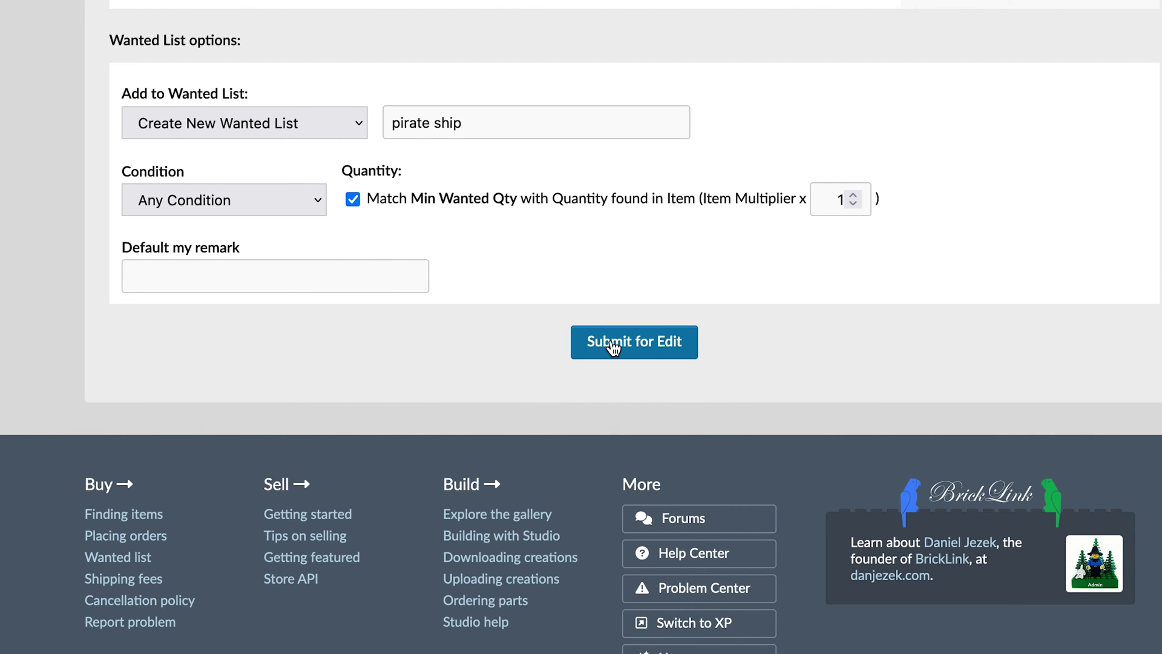
click(486, 117)
text(now)
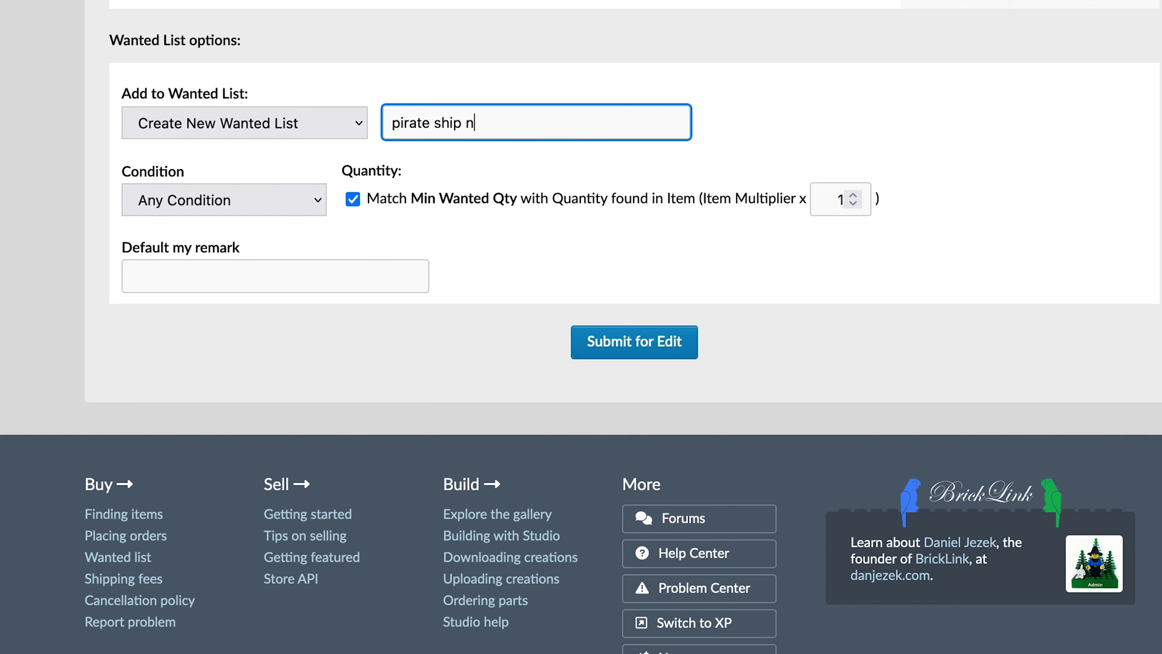
click(608, 342)
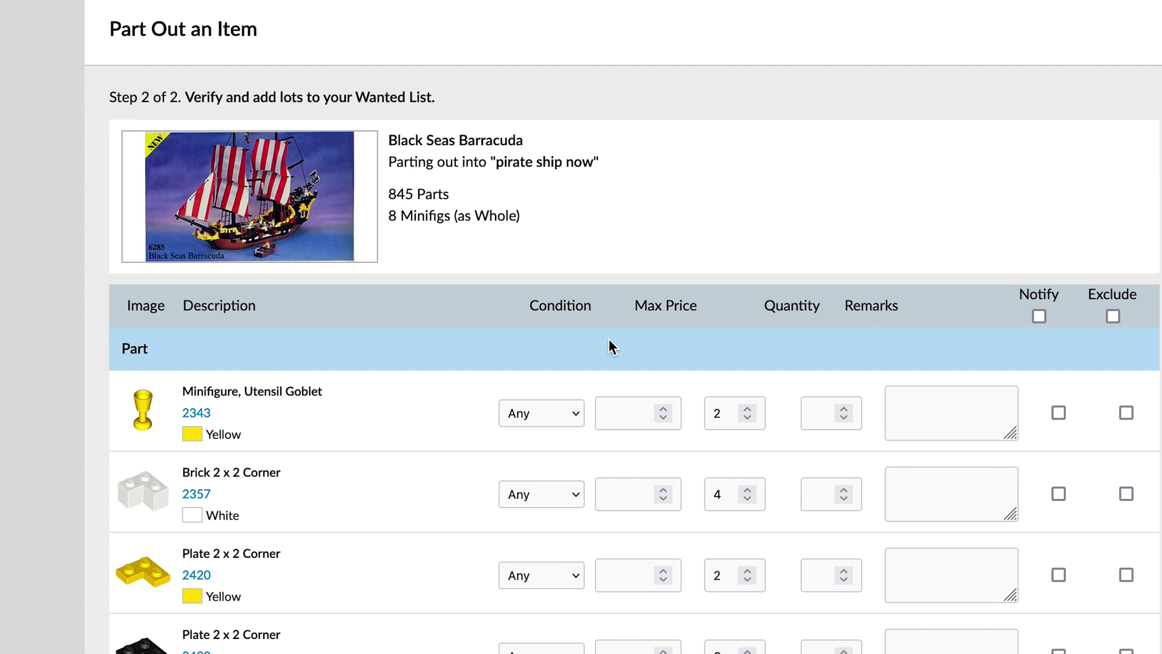
- Review the parts, colours and quantities of the Black Seas Barracuda on the verification page
scroll(355, 418, down, 6)
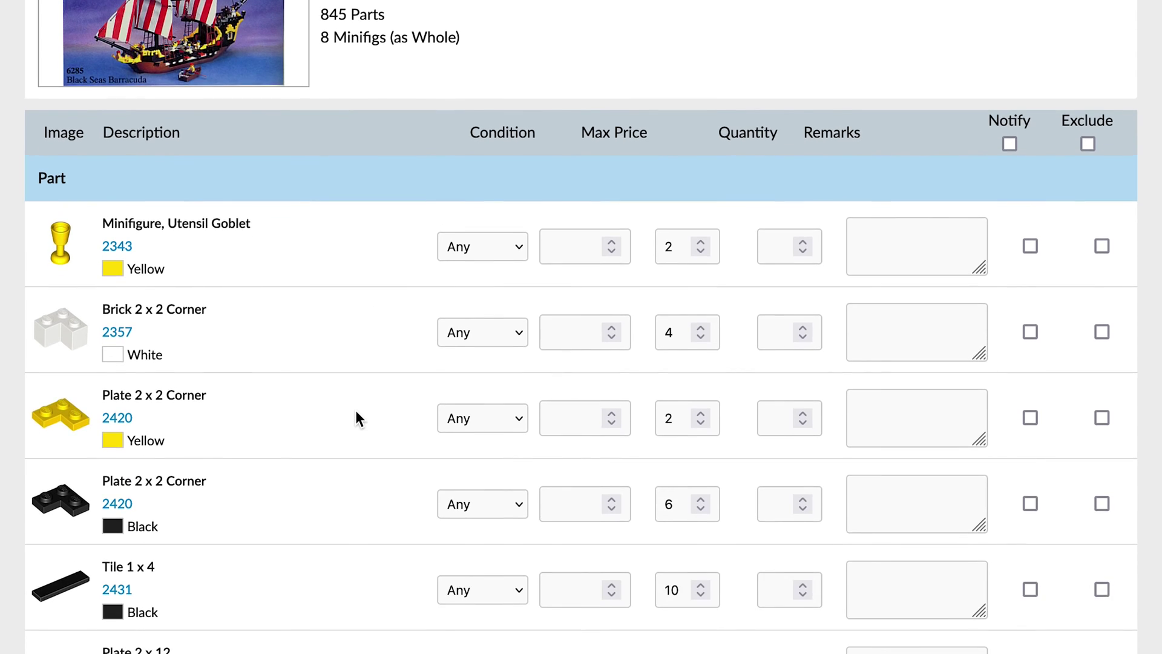
scroll(356, 412, down, 12)
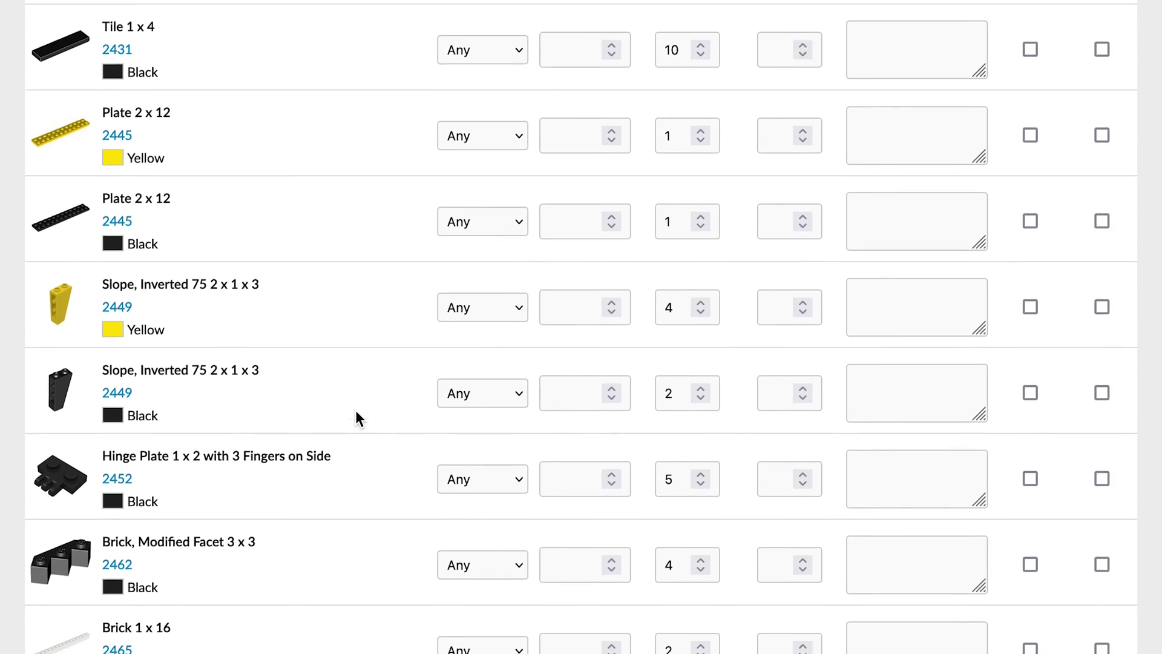
scroll(356, 413, down, 20)
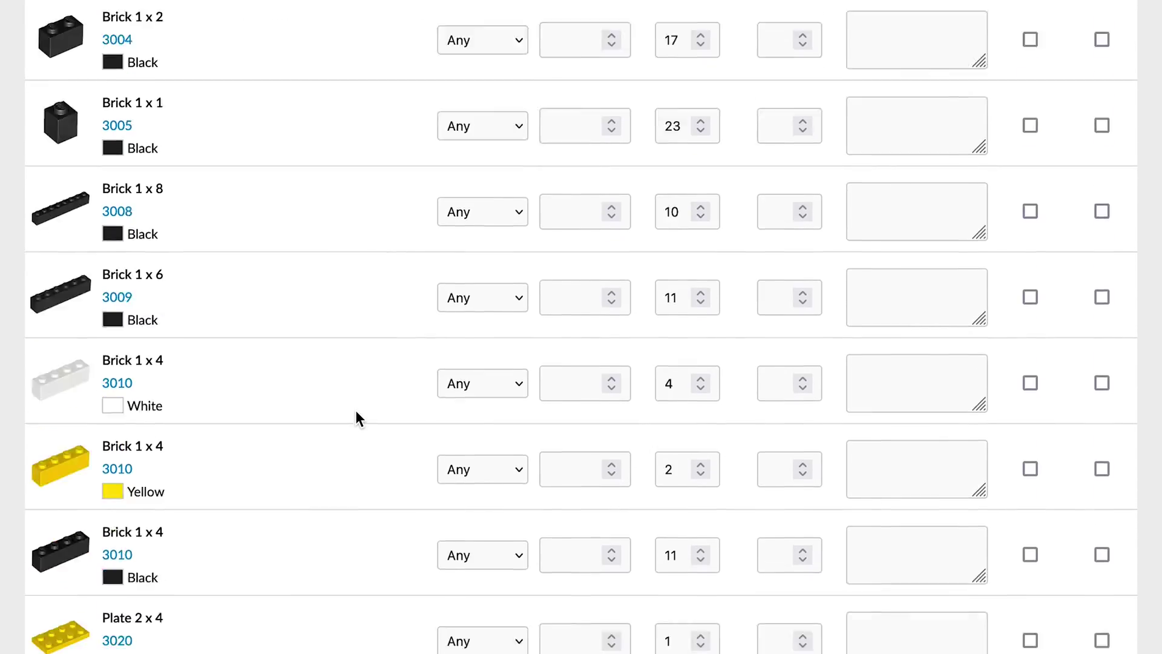
scroll(356, 418, down, 10)
scroll(356, 417, up, 20)
scroll(356, 411, down, 1)
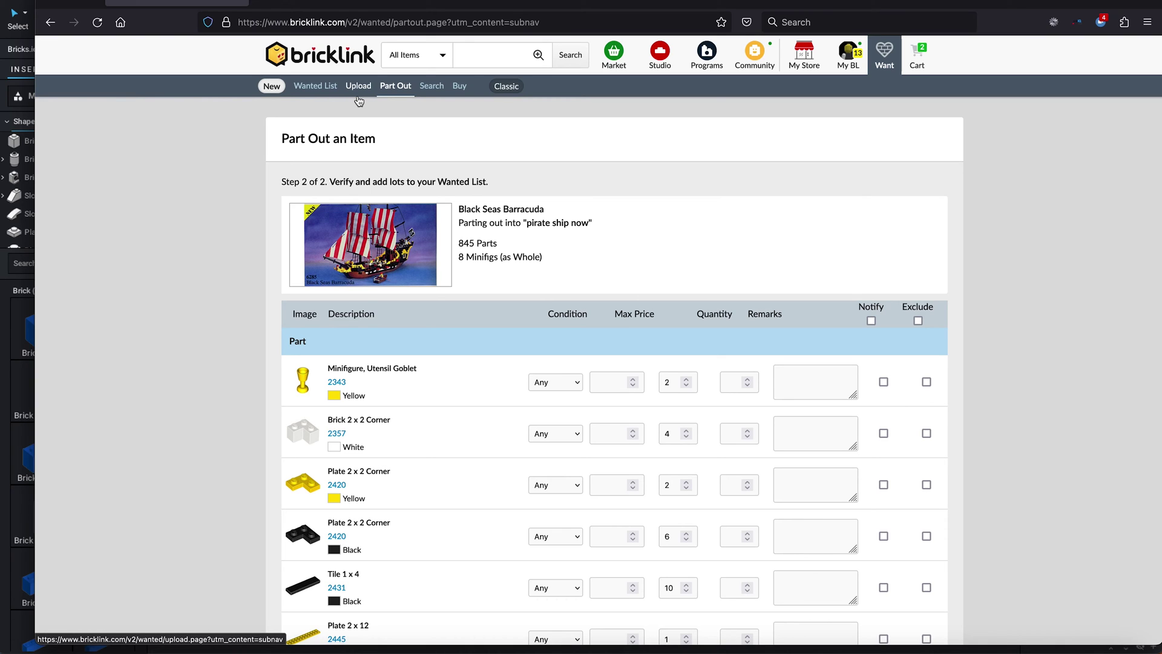
- Upload the file Bricks.io from the Desktop to a new wanted list named "Wanted Demo"
click(358, 95)
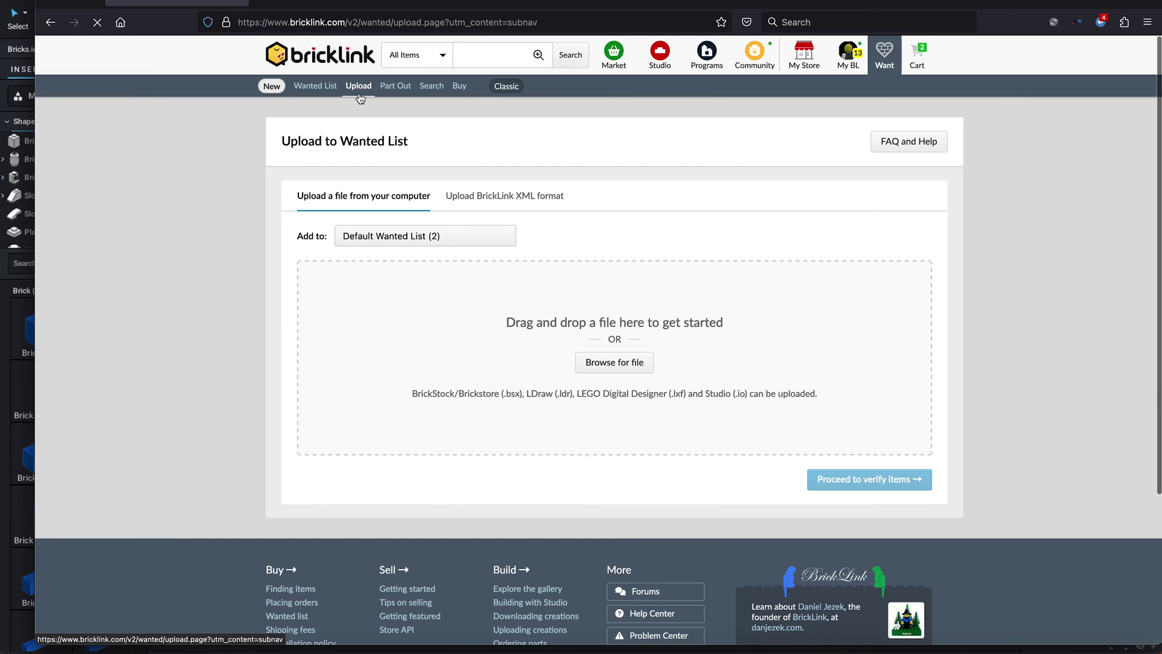
click(509, 236)
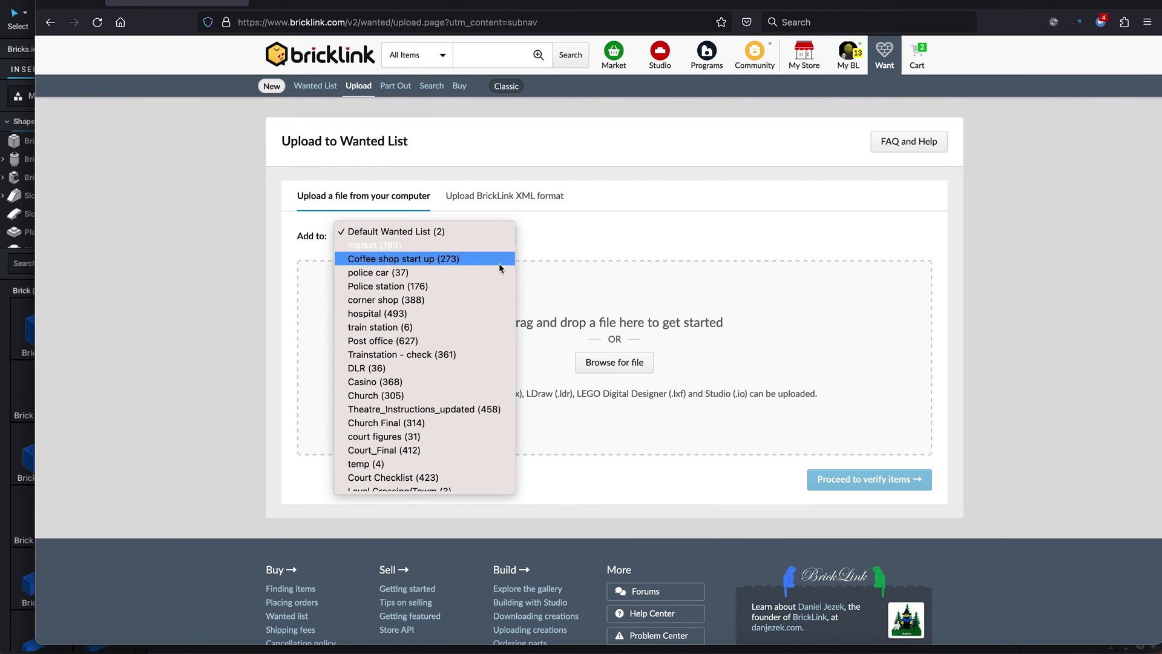
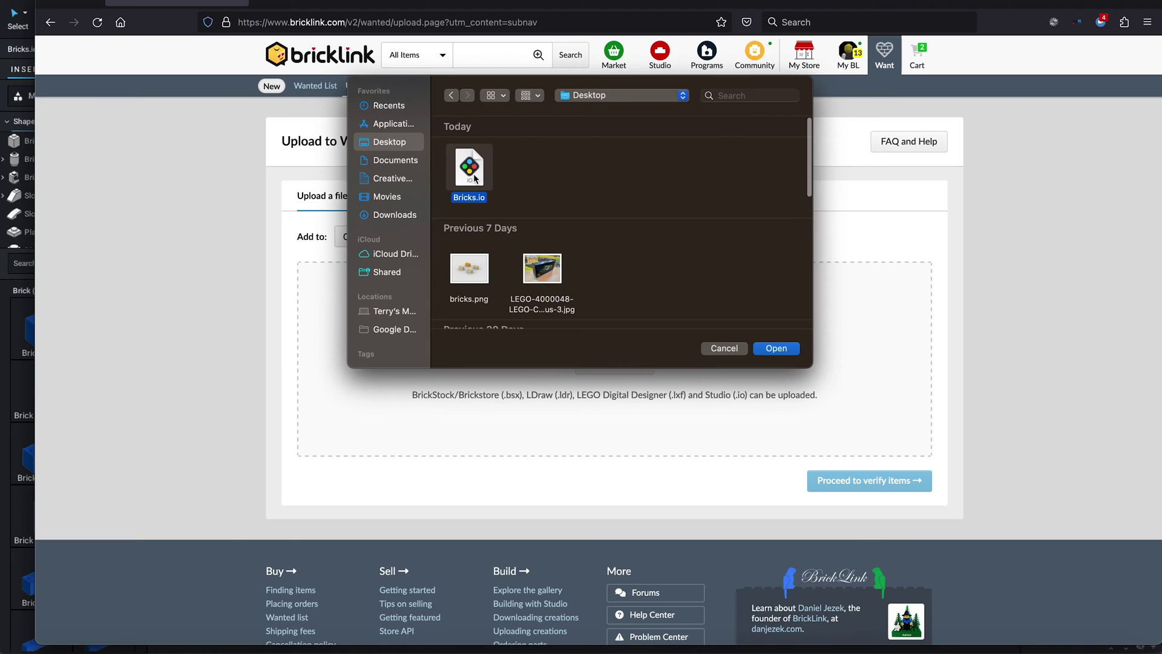
click(776, 351)
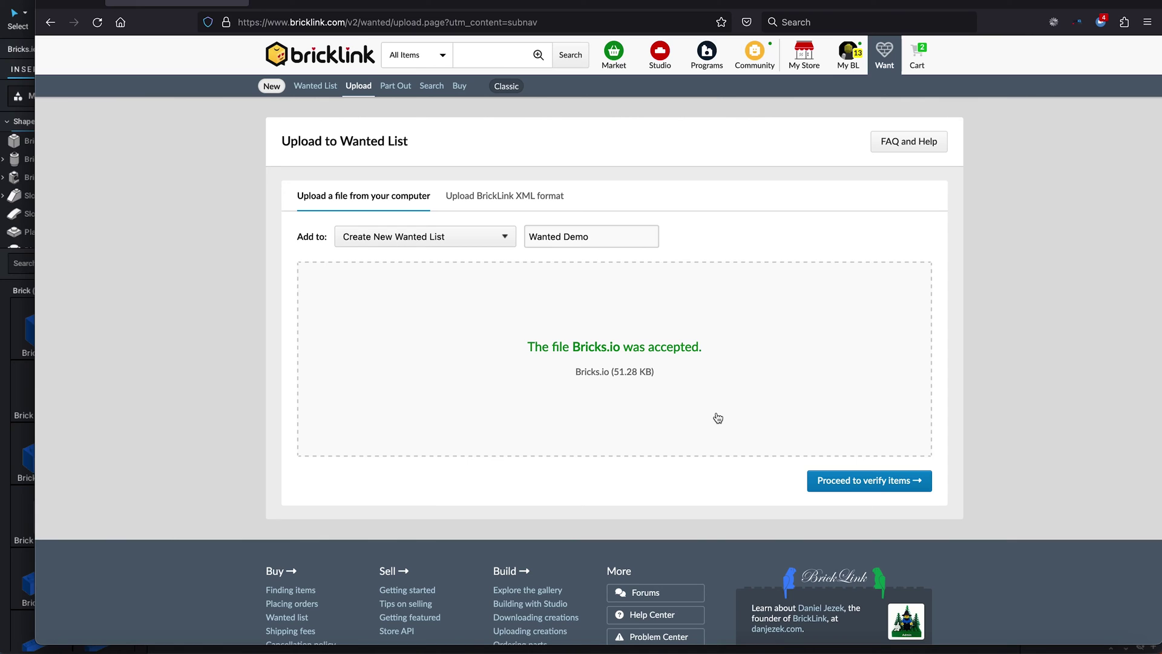
- Verify the Tan and Bright Light Orange 1 x 2 bricks with condition Any, add them to the Wanted Demo list and open it
click(845, 483)
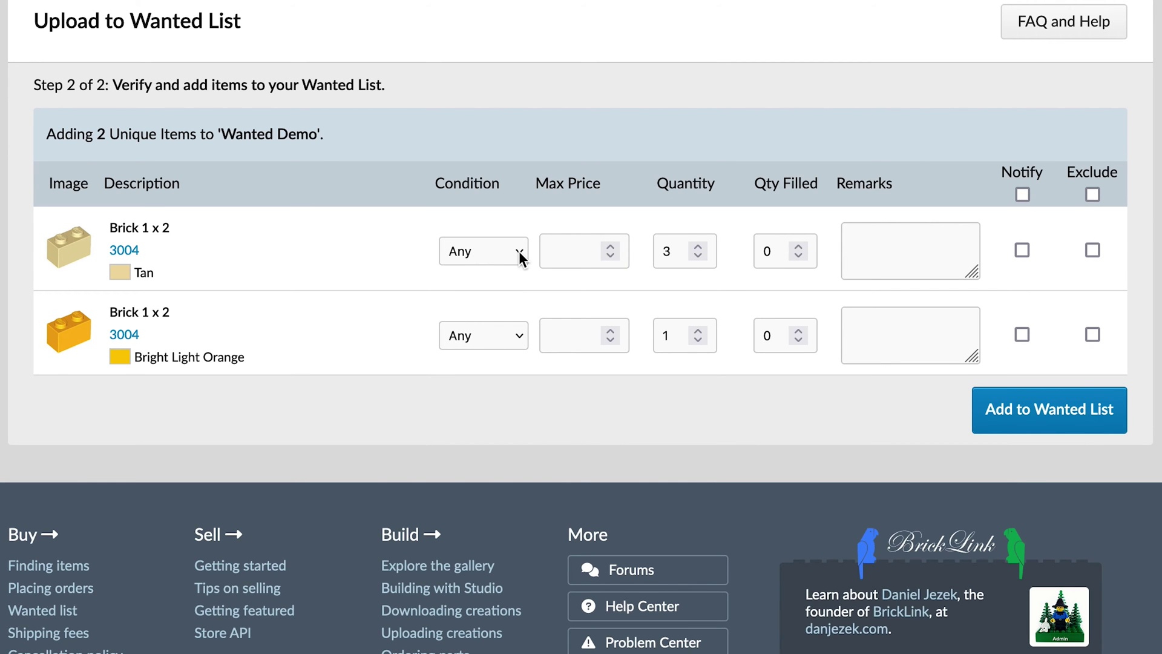
click(519, 253)
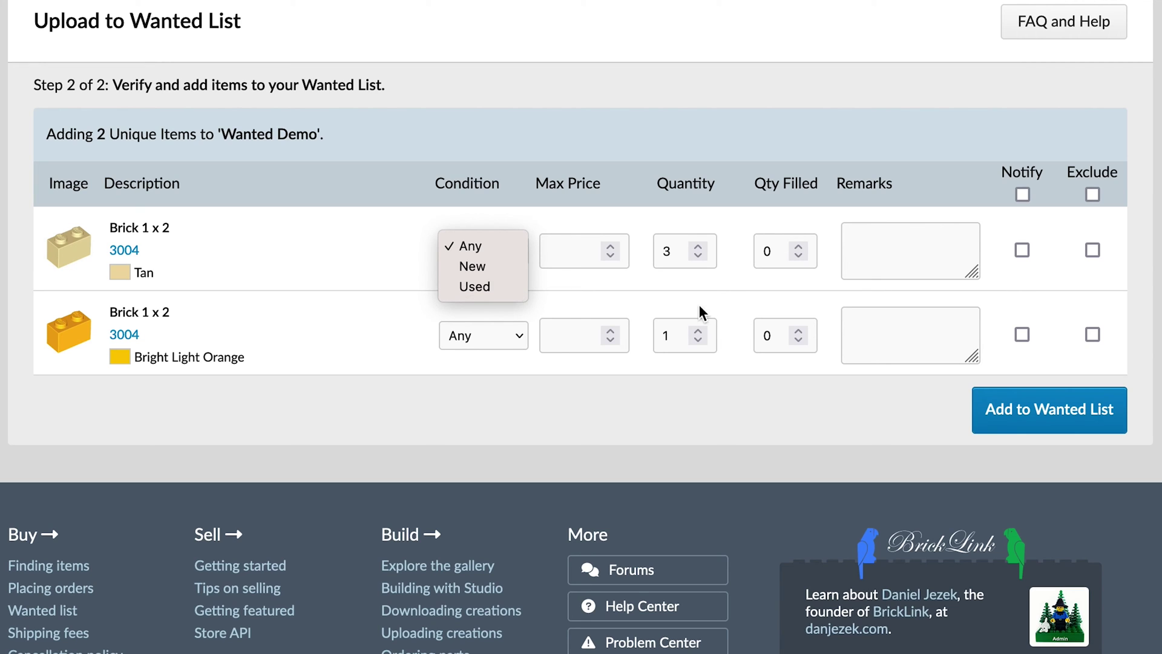
click(460, 247)
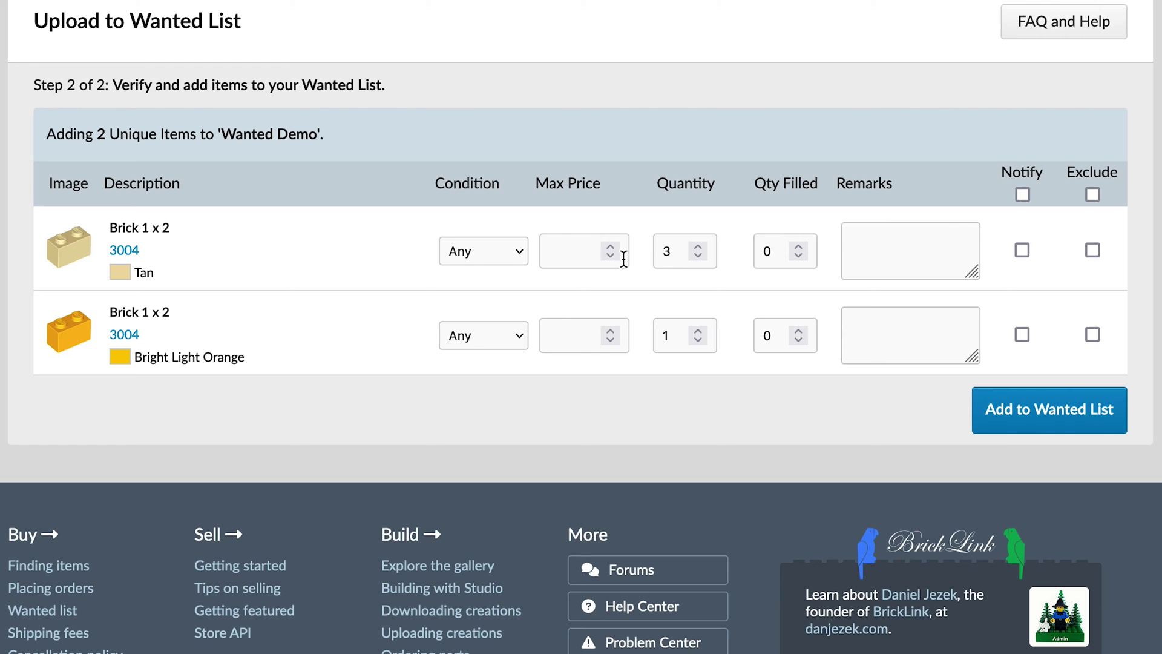
click(798, 248)
click(799, 248)
click(887, 249)
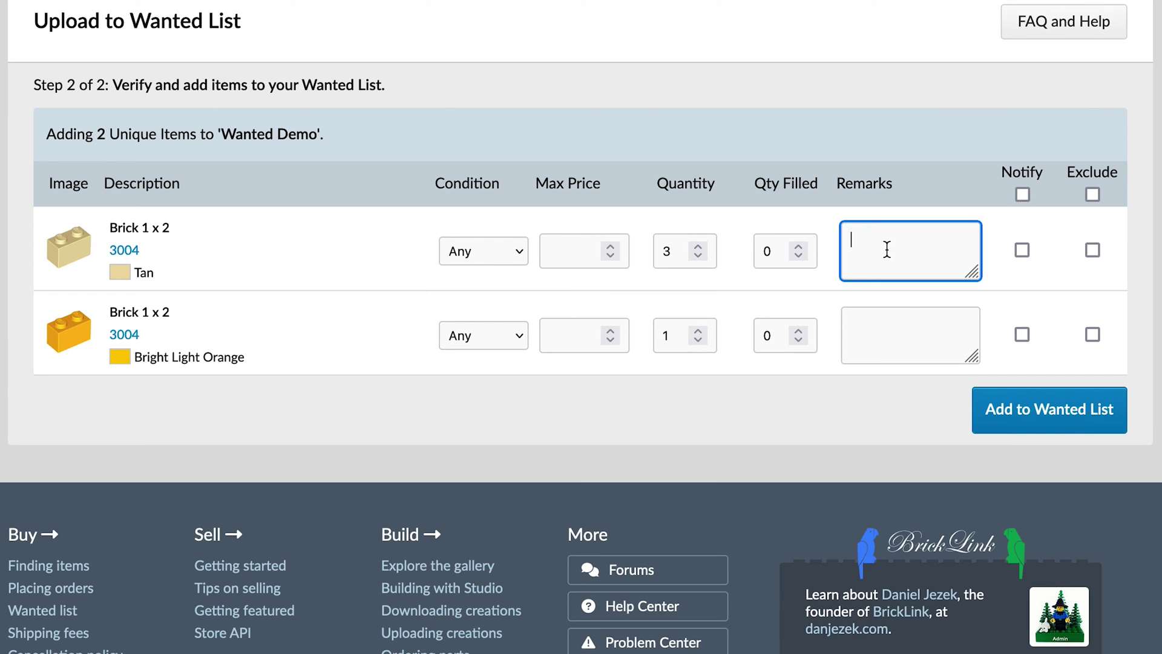
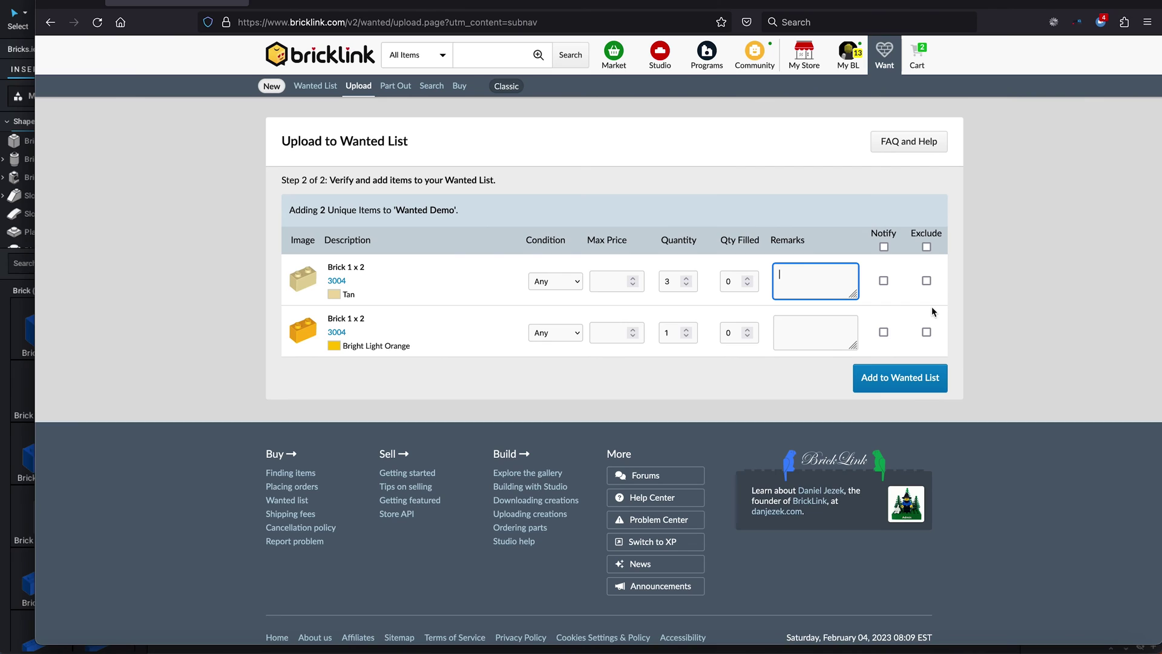
click(897, 377)
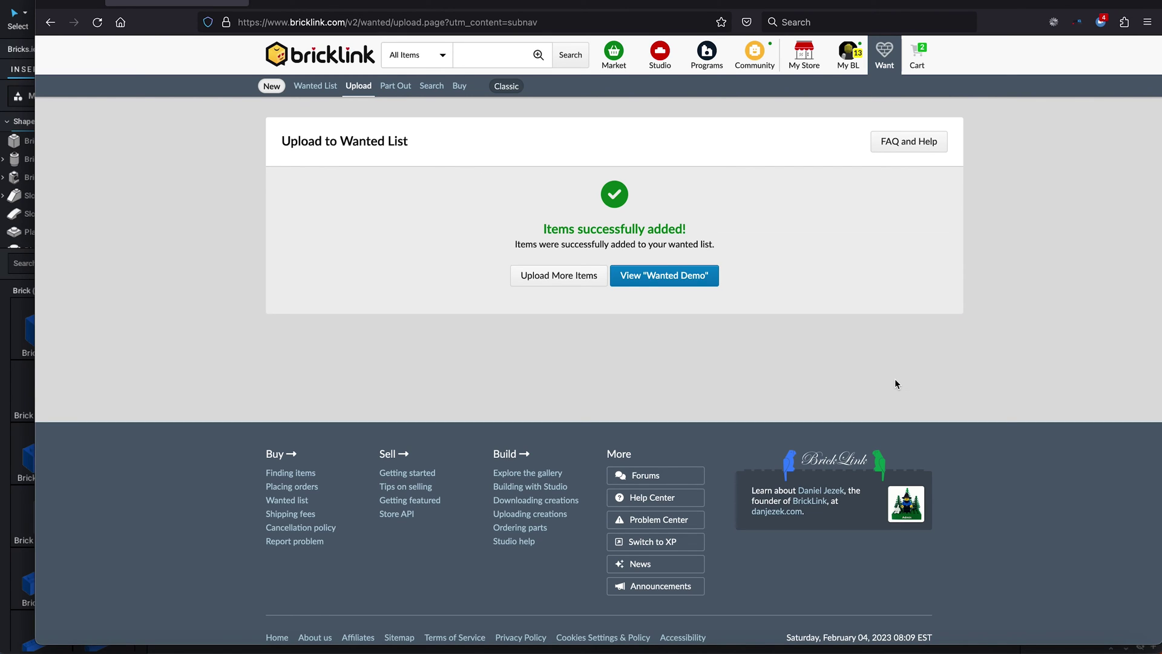
click(677, 287)
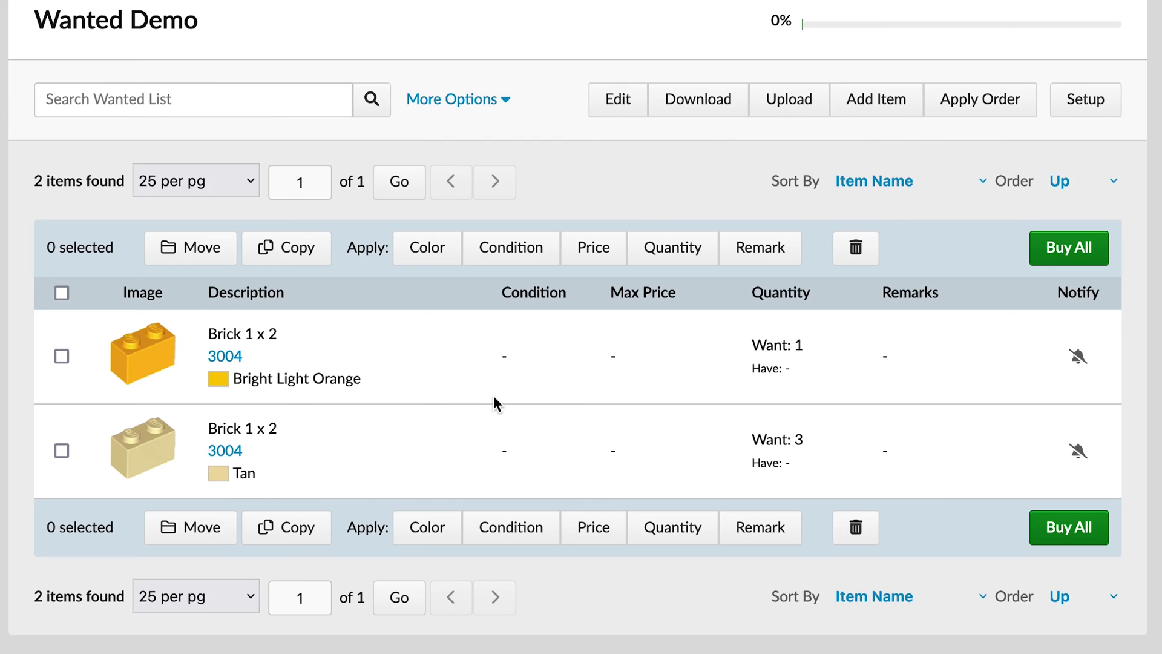
- Try selecting the bricks in the Wanted Demo list individually and all together, leaving none of them selected
click(63, 357)
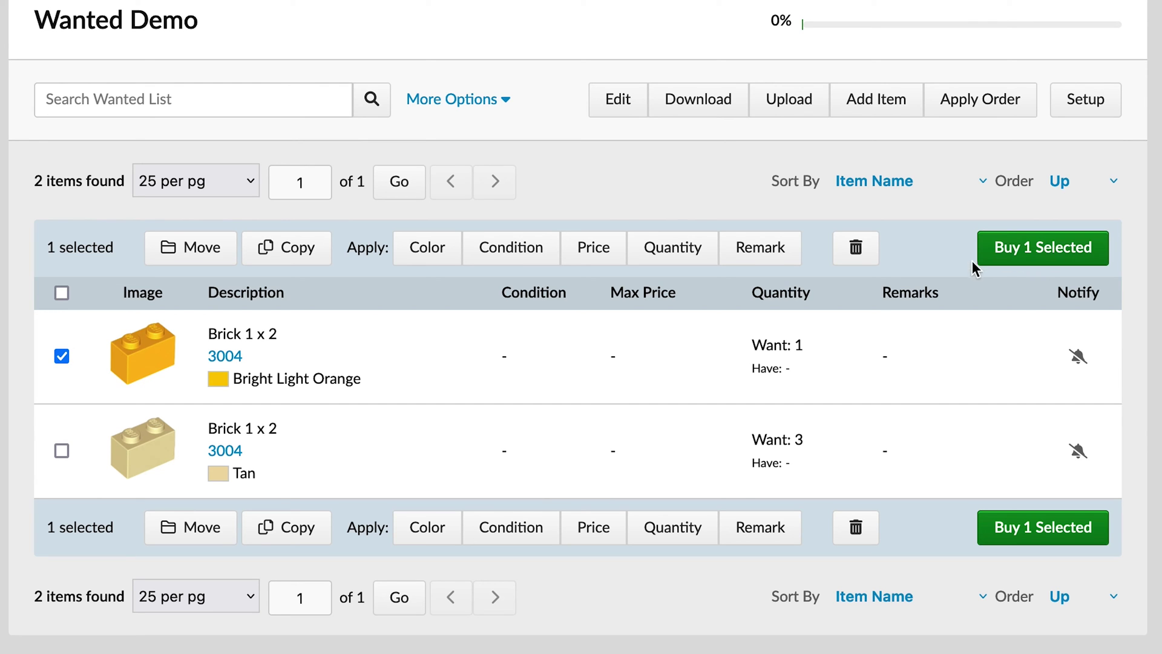
click(63, 453)
click(61, 357)
click(62, 451)
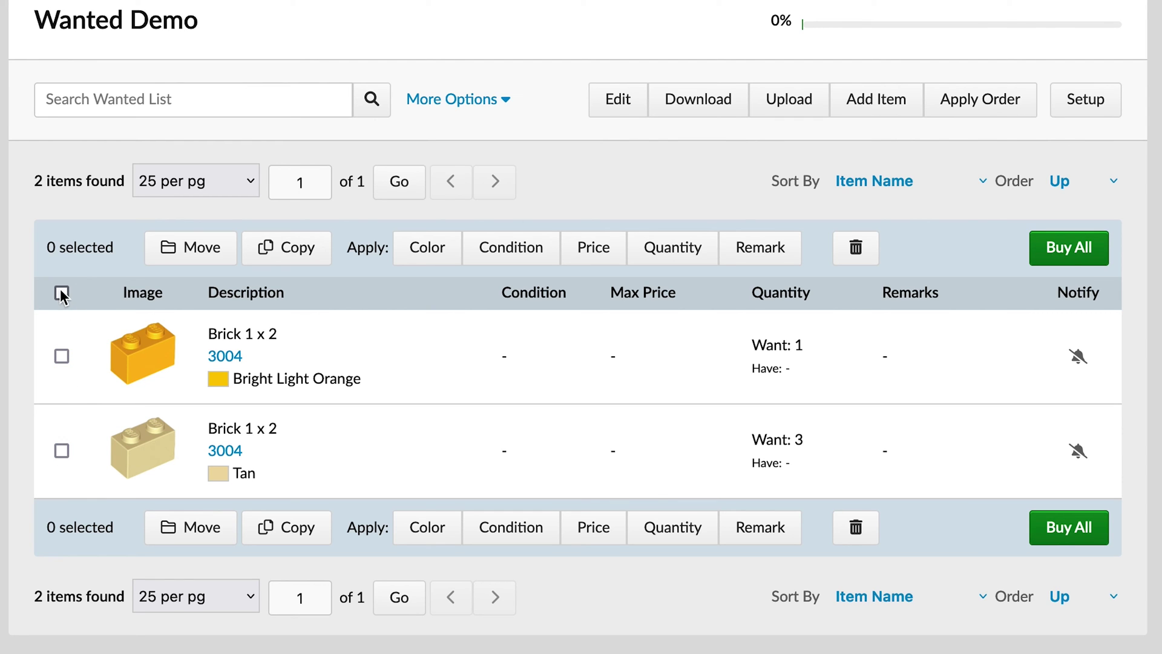
click(63, 294)
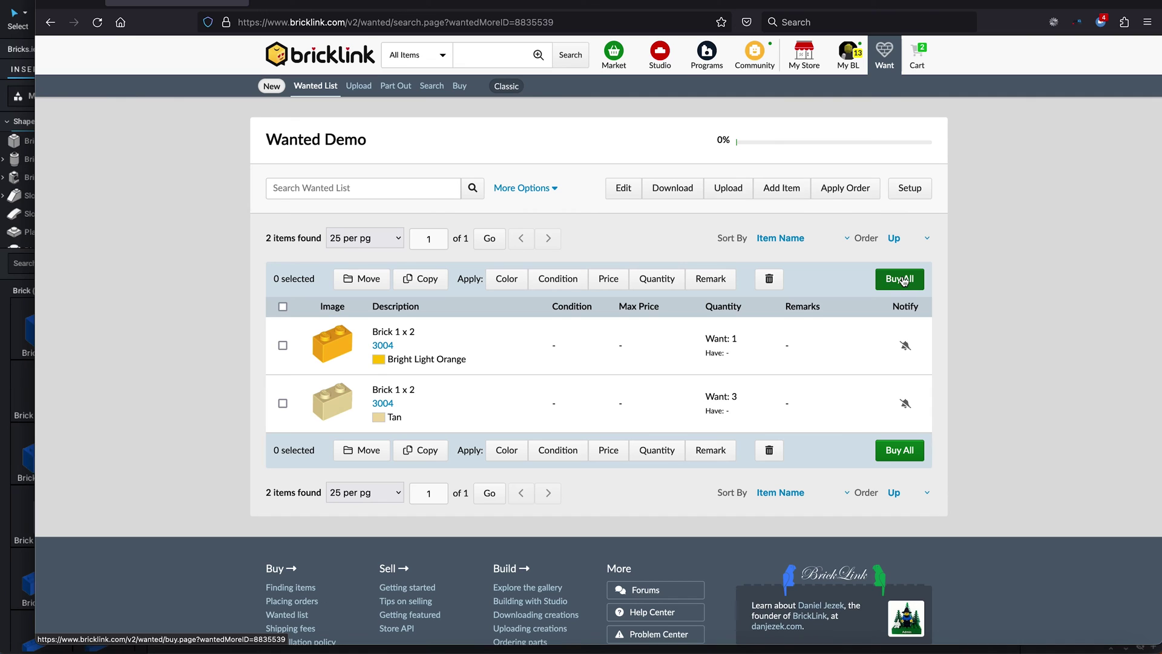
- Start buying all items of the Wanted Demo list and limit the store location to United Kingdom
click(904, 280)
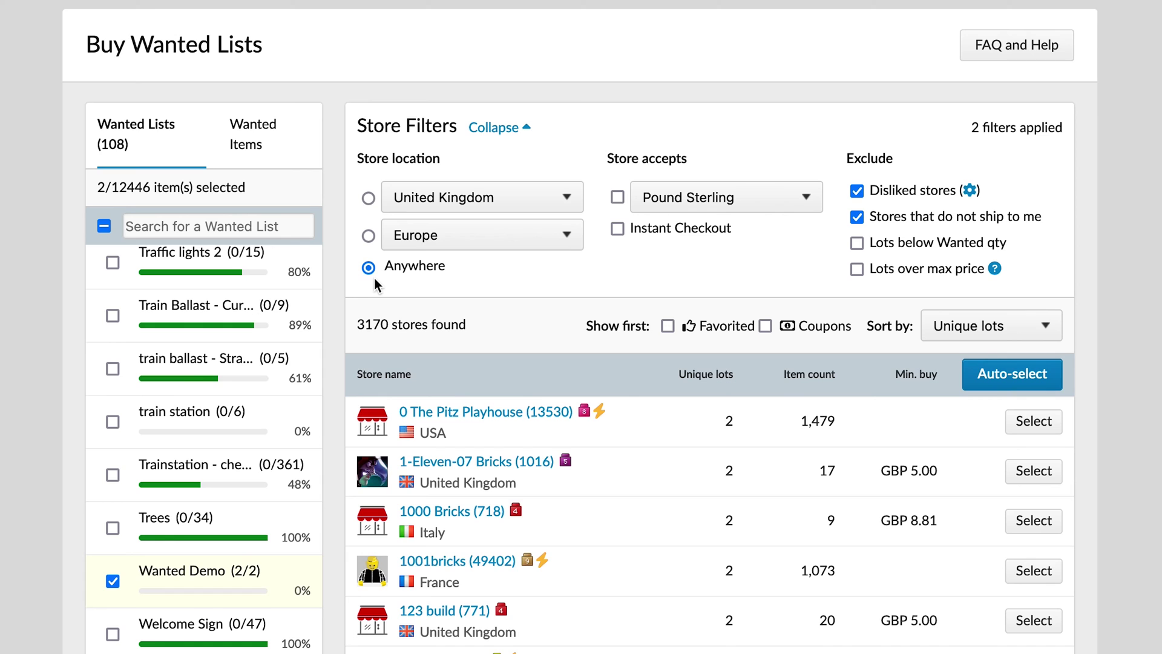
click(369, 237)
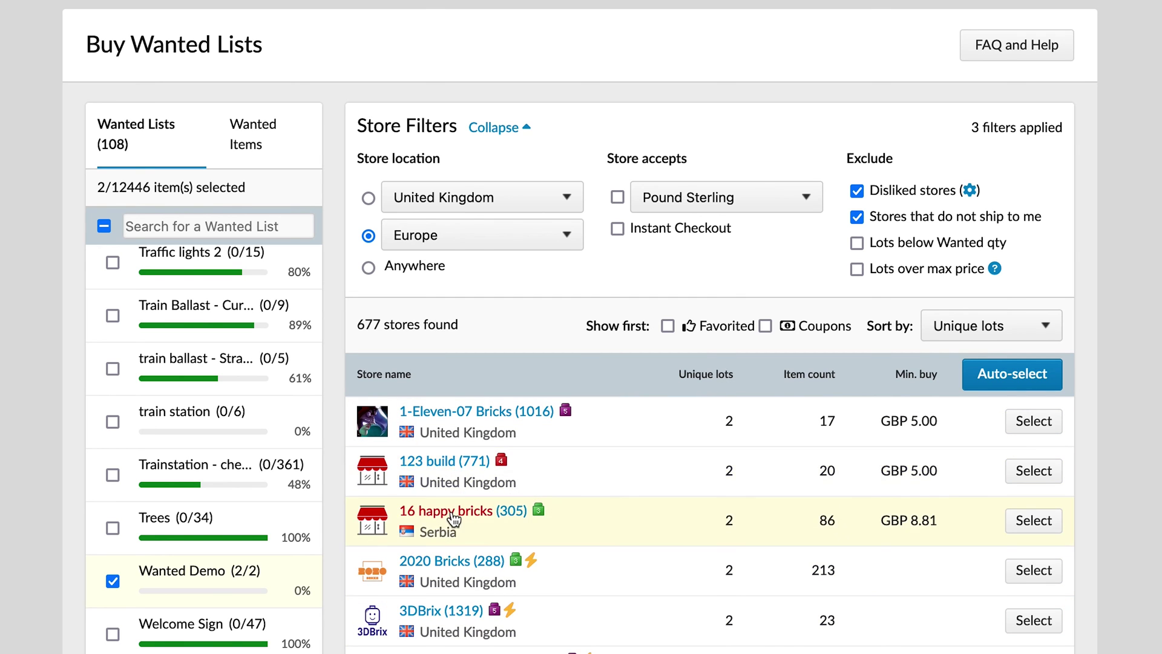
click(569, 235)
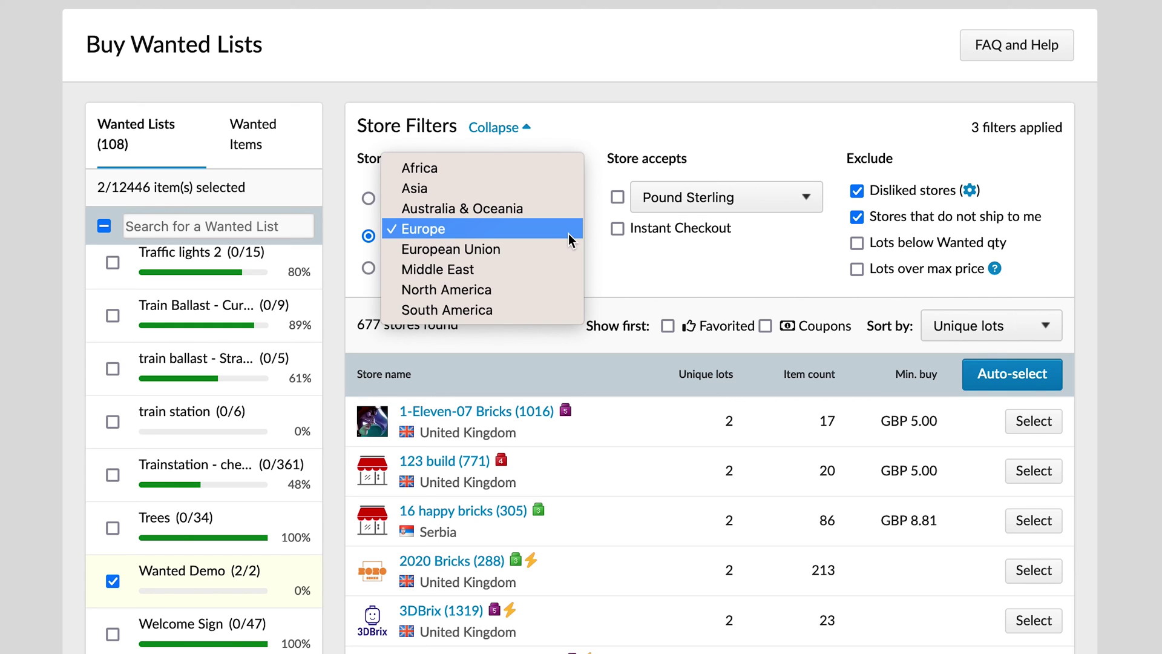
click(610, 268)
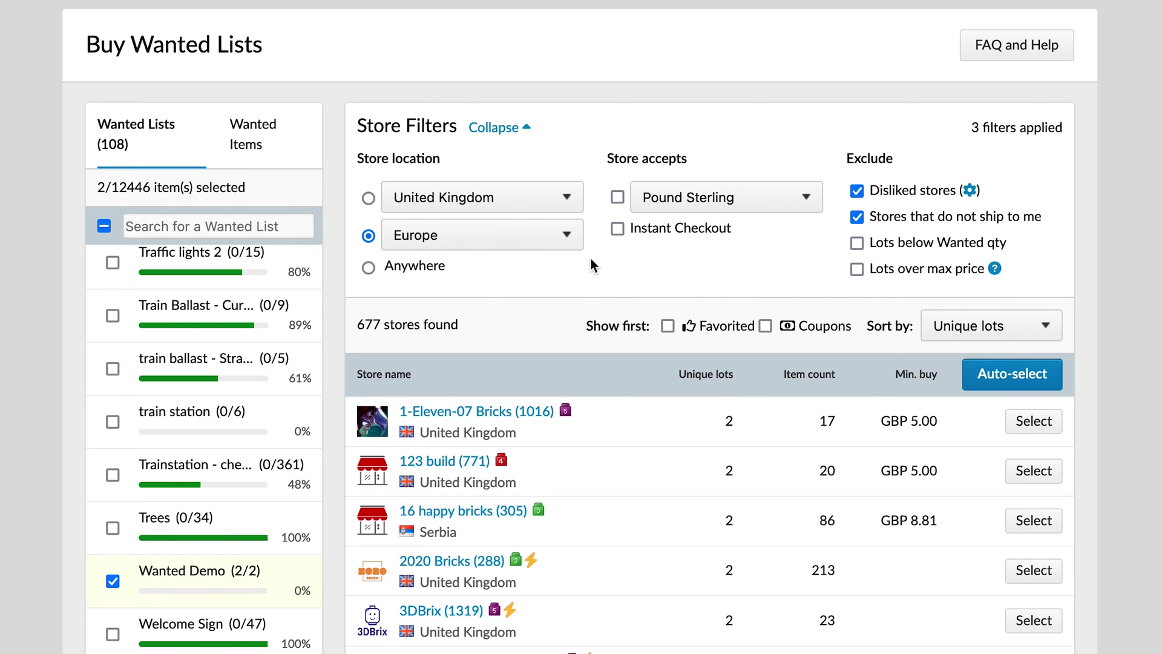
click(369, 198)
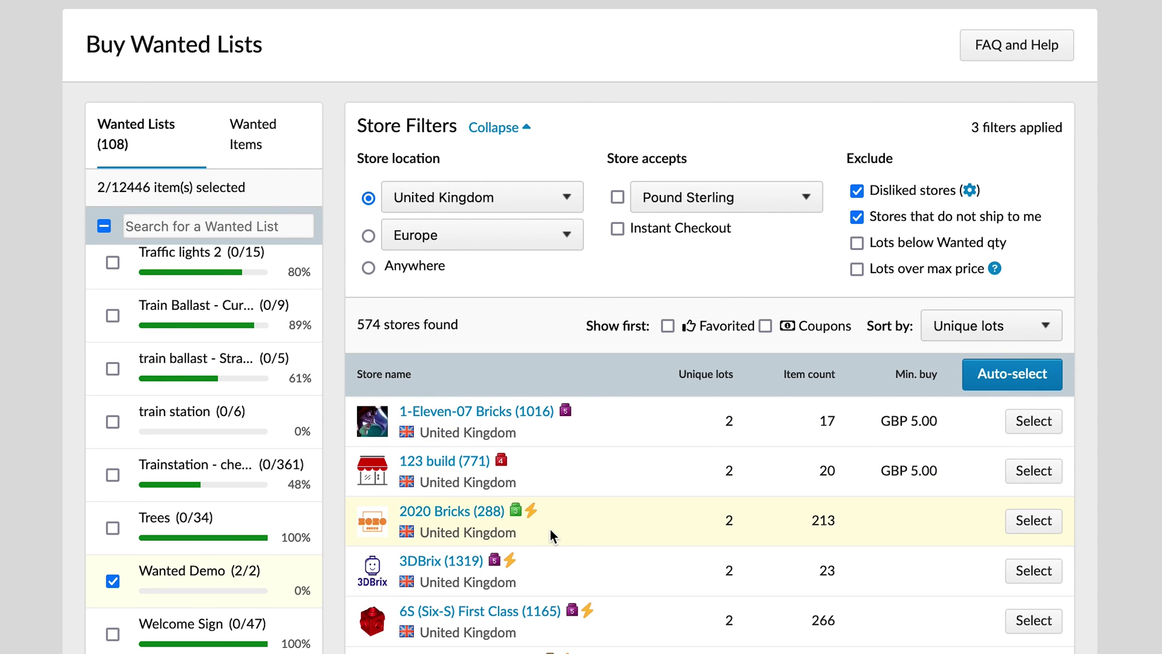
- Auto-select the recommended stores without the Minimum Buy option and open the selection of Dusty's Brick Bin for editing
scroll(550, 530, down, 2)
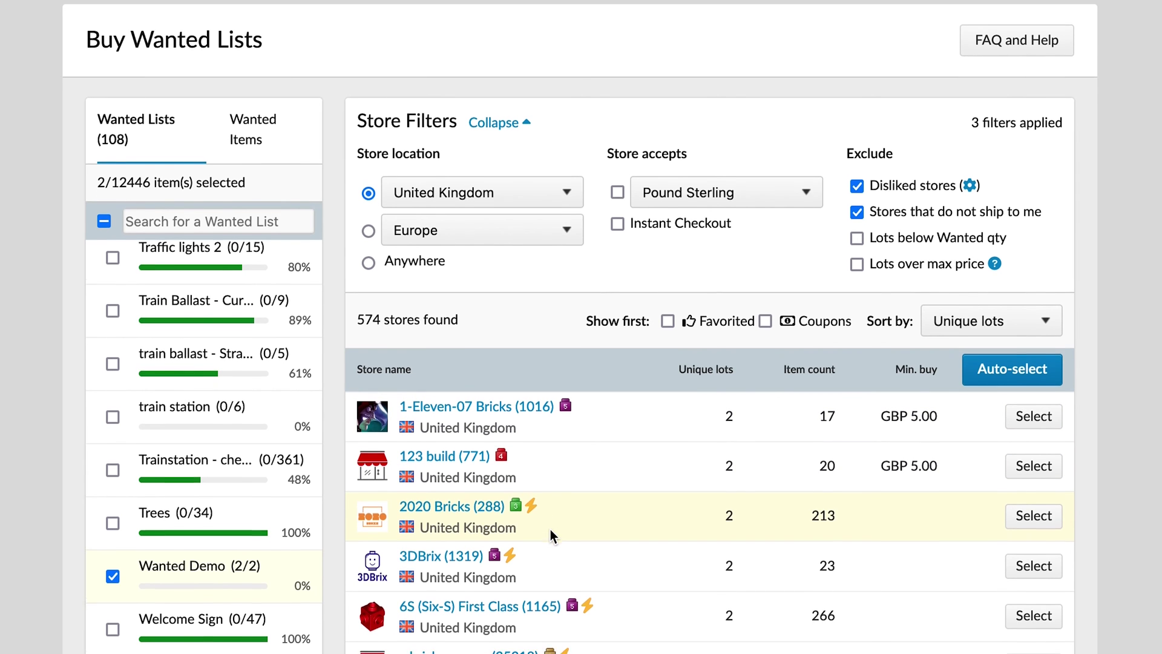
scroll(550, 529, down, 1)
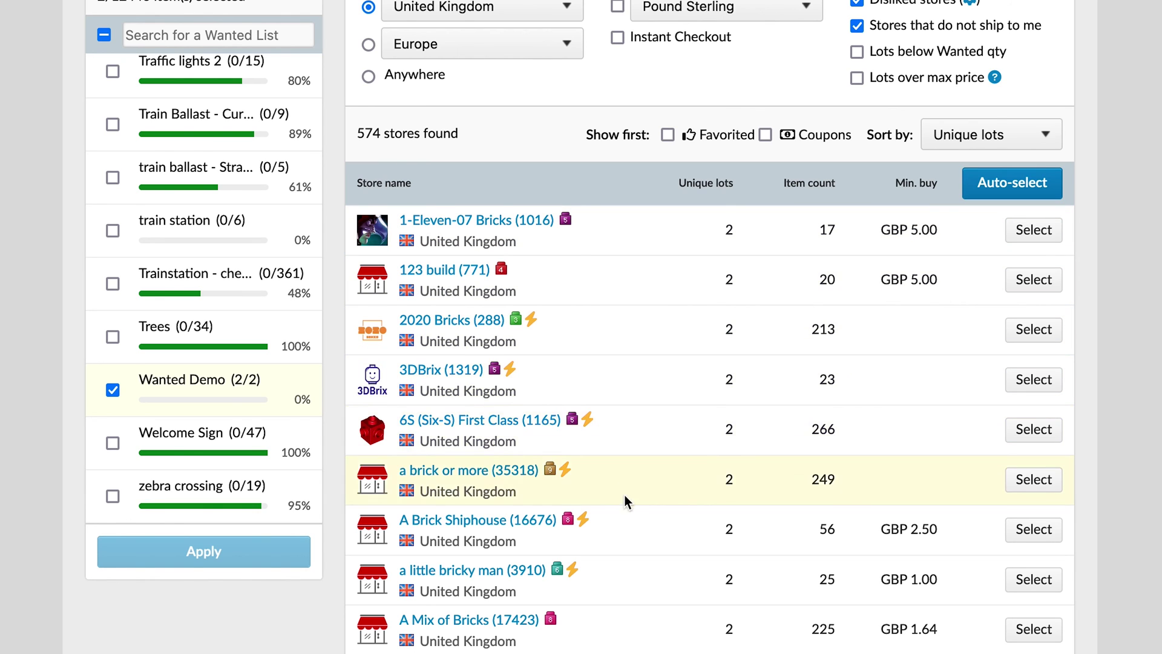
scroll(629, 508, down, 3)
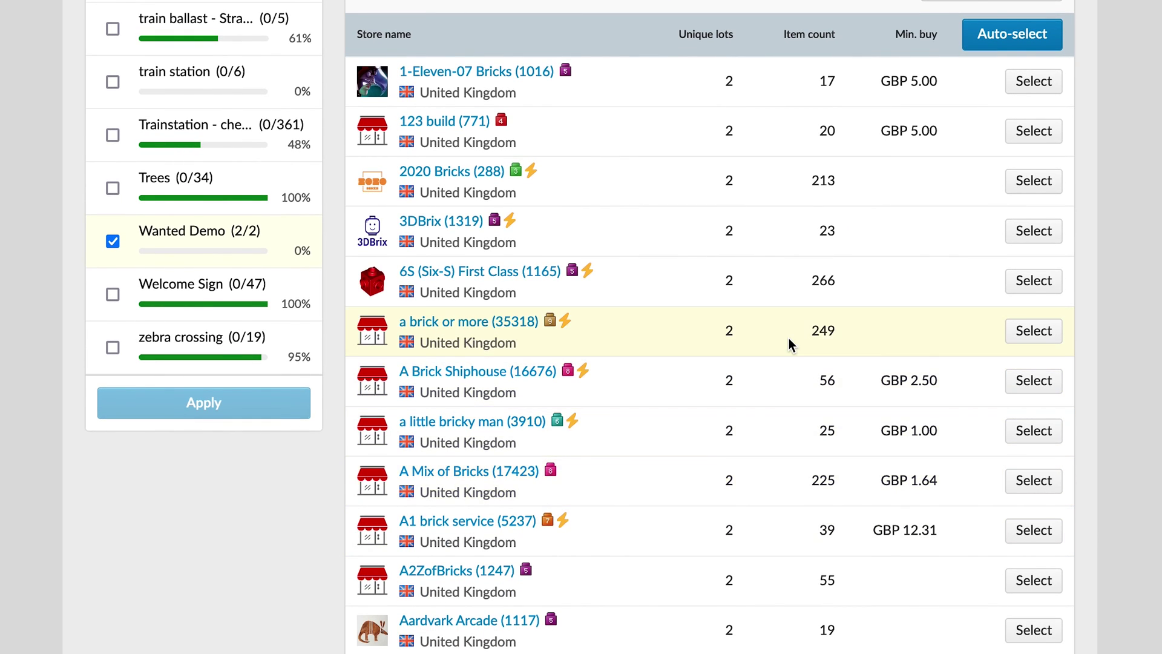
scroll(789, 339, up, 1)
scroll(788, 338, up, 7)
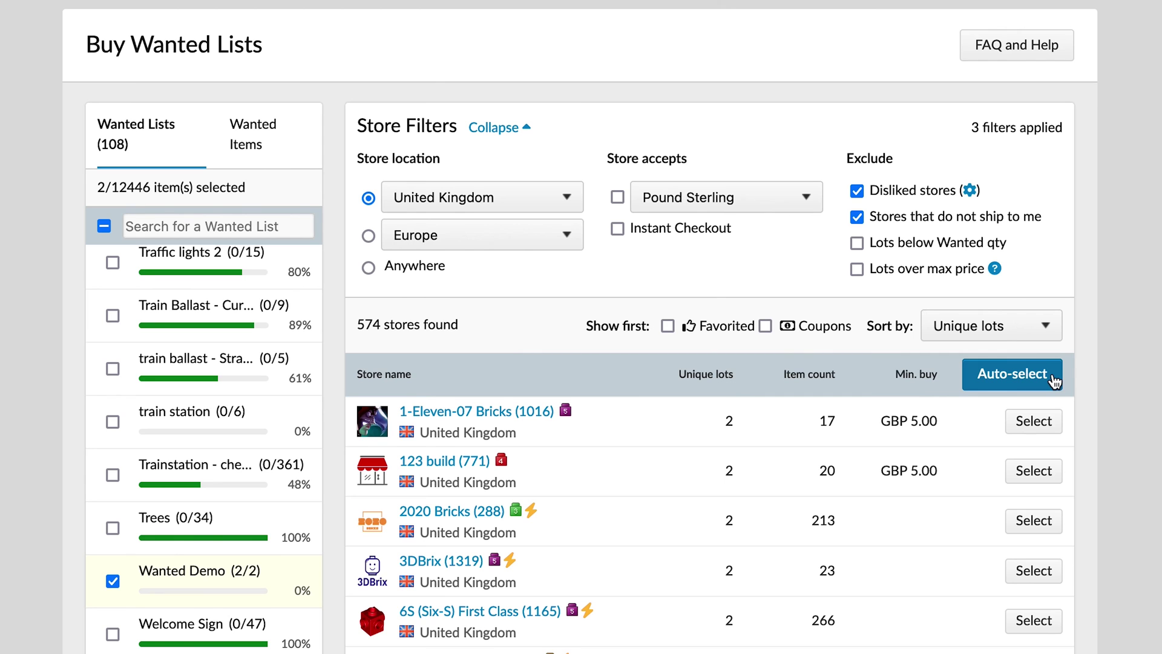
click(1036, 380)
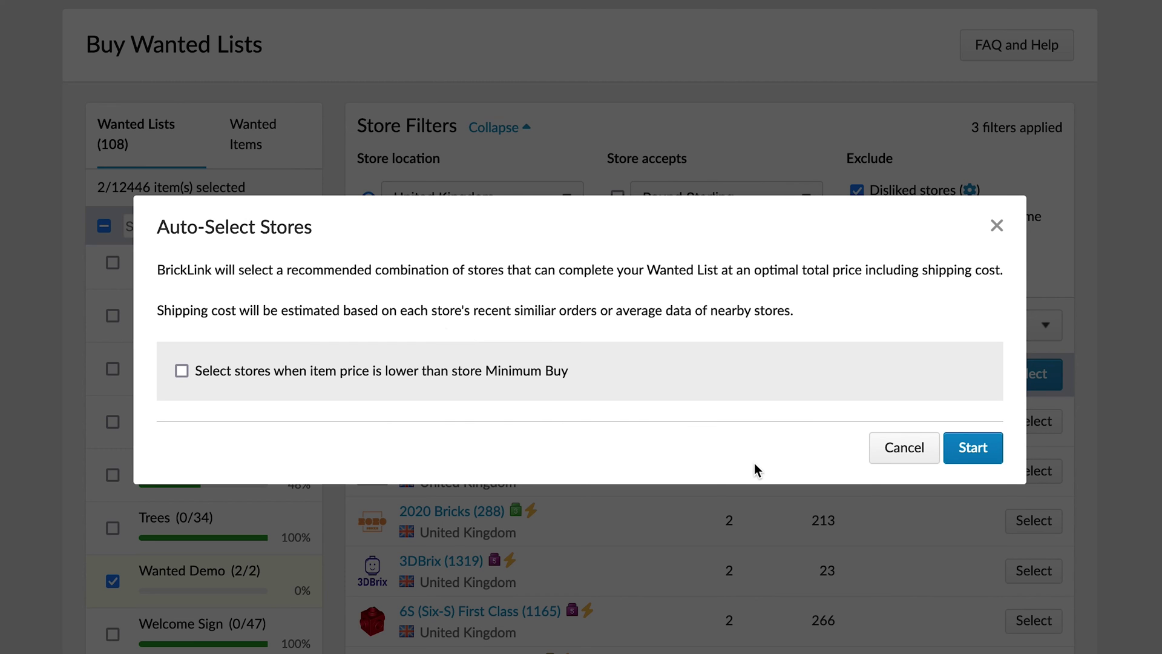
click(967, 451)
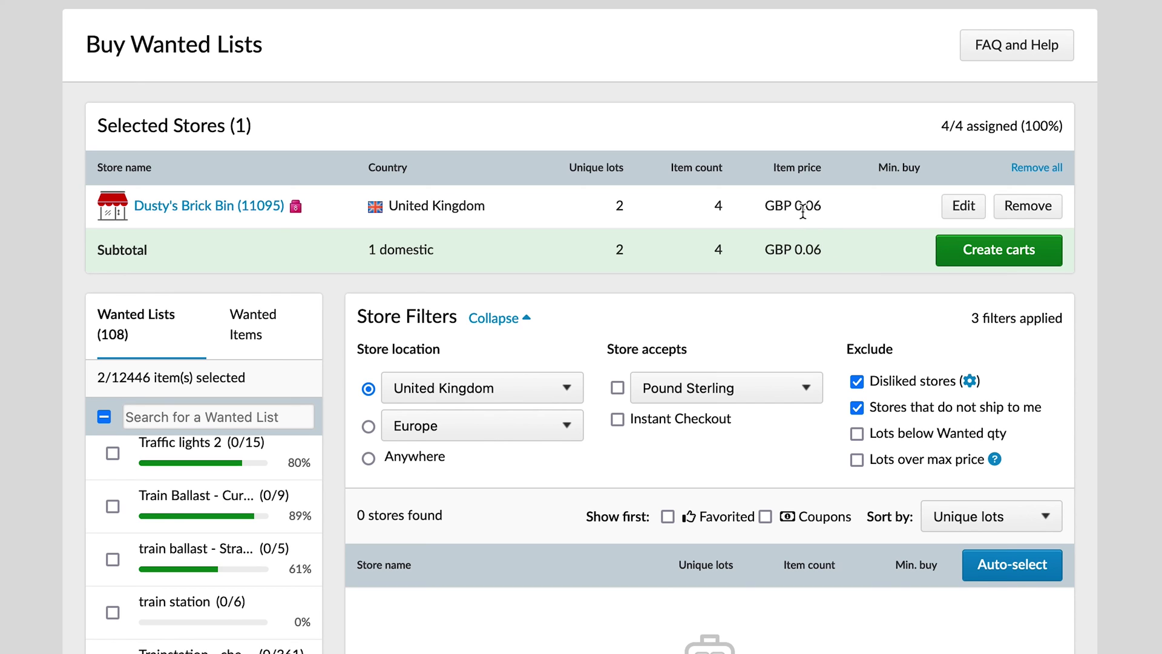
click(956, 210)
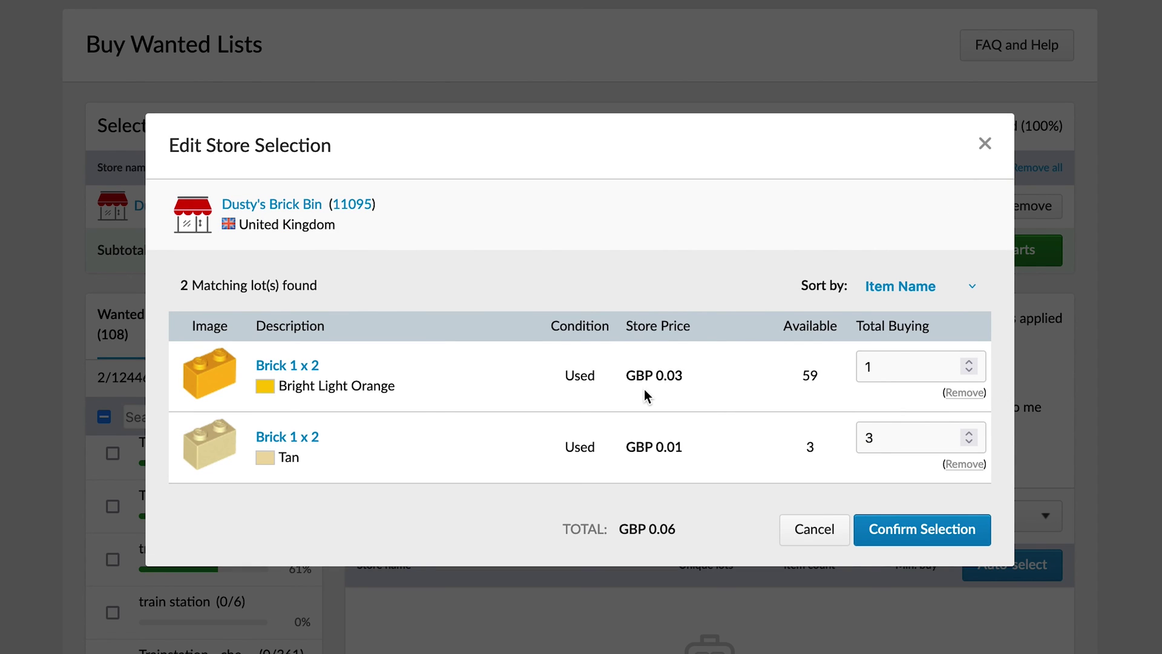
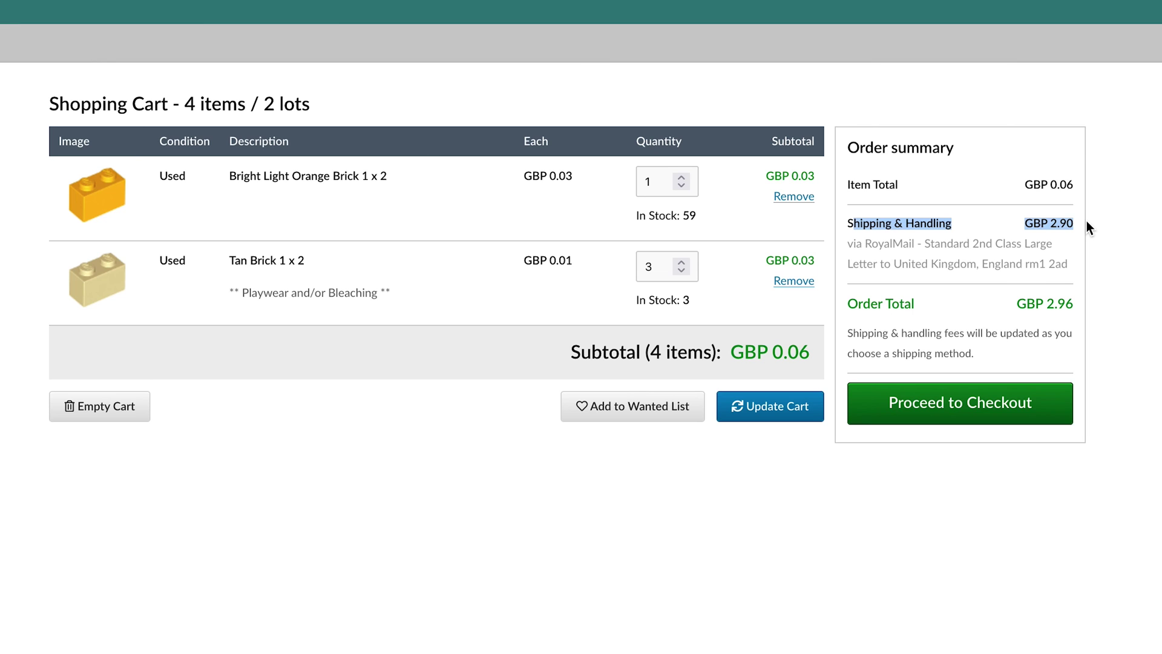
- Go through the cart's checkout with PayPal (Onsite) as payment and choose RoyalMail - Standard 1st Class Large Letter as the shipping method
click(1001, 403)
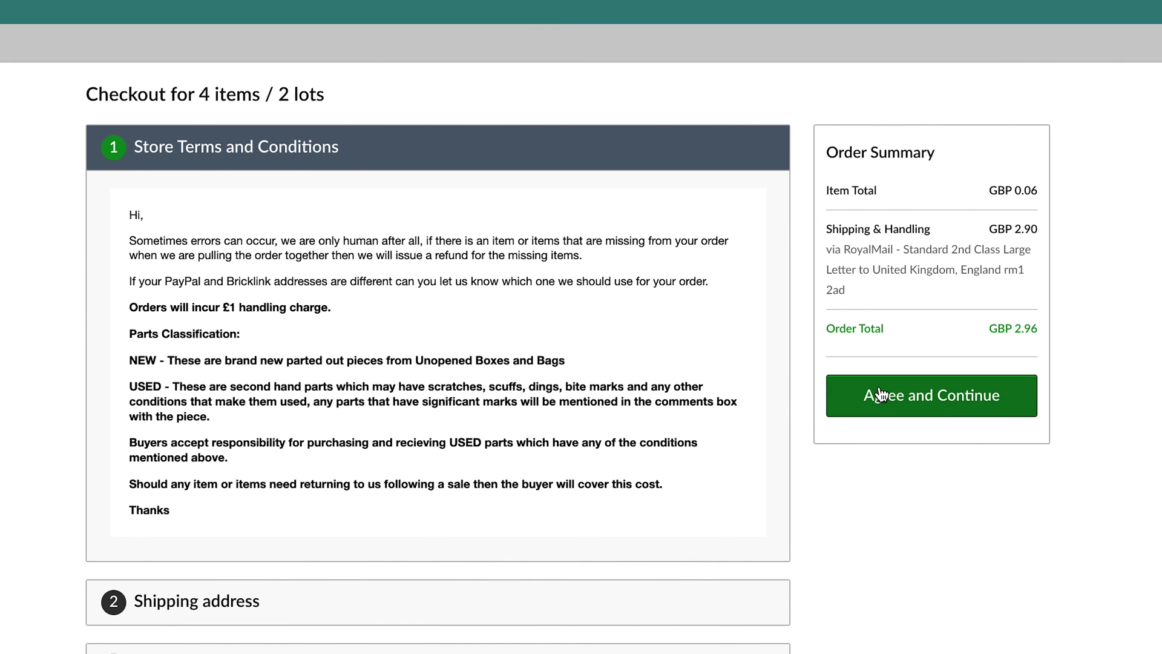
click(899, 405)
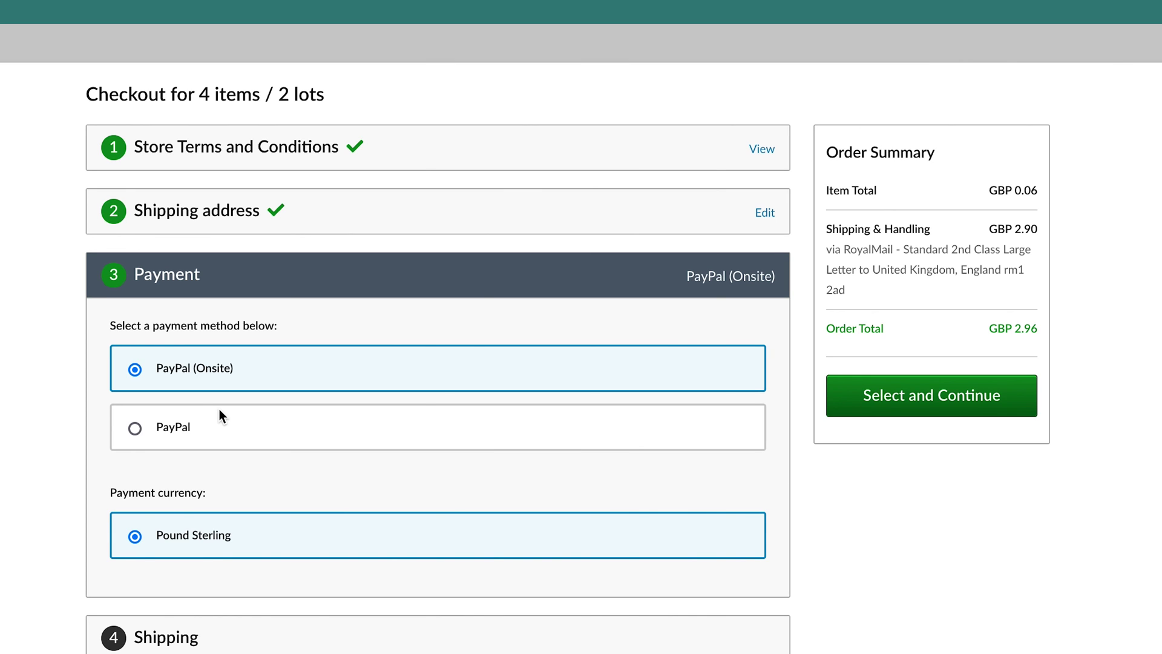
click(916, 399)
scroll(805, 550, down, 3)
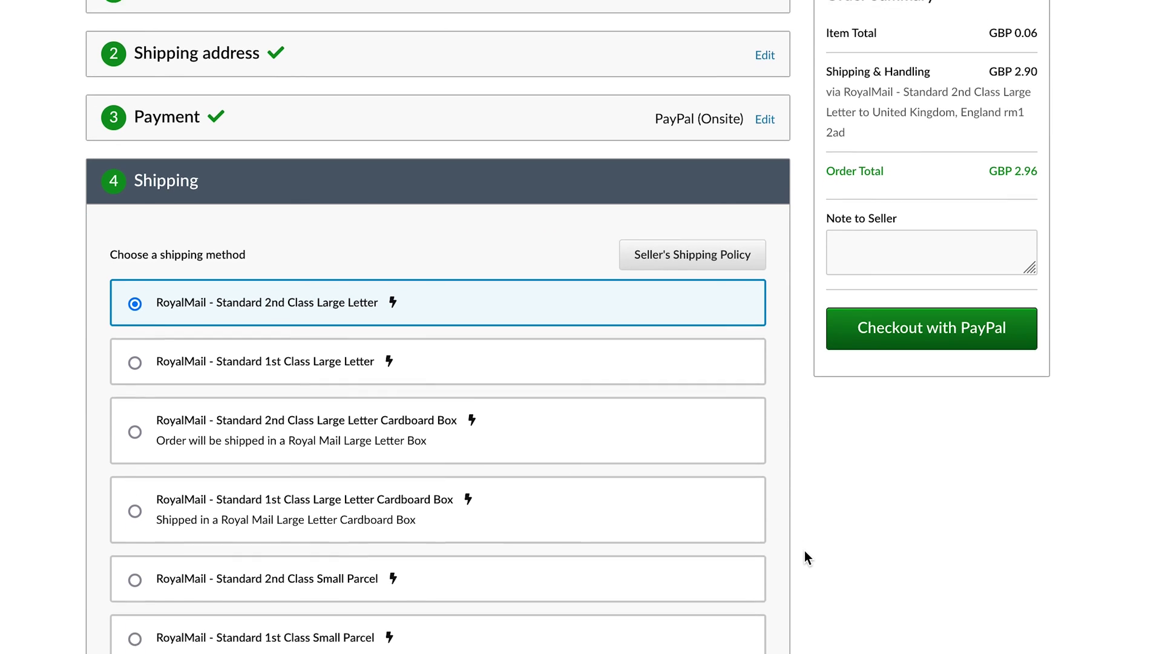
scroll(804, 550, down, 1)
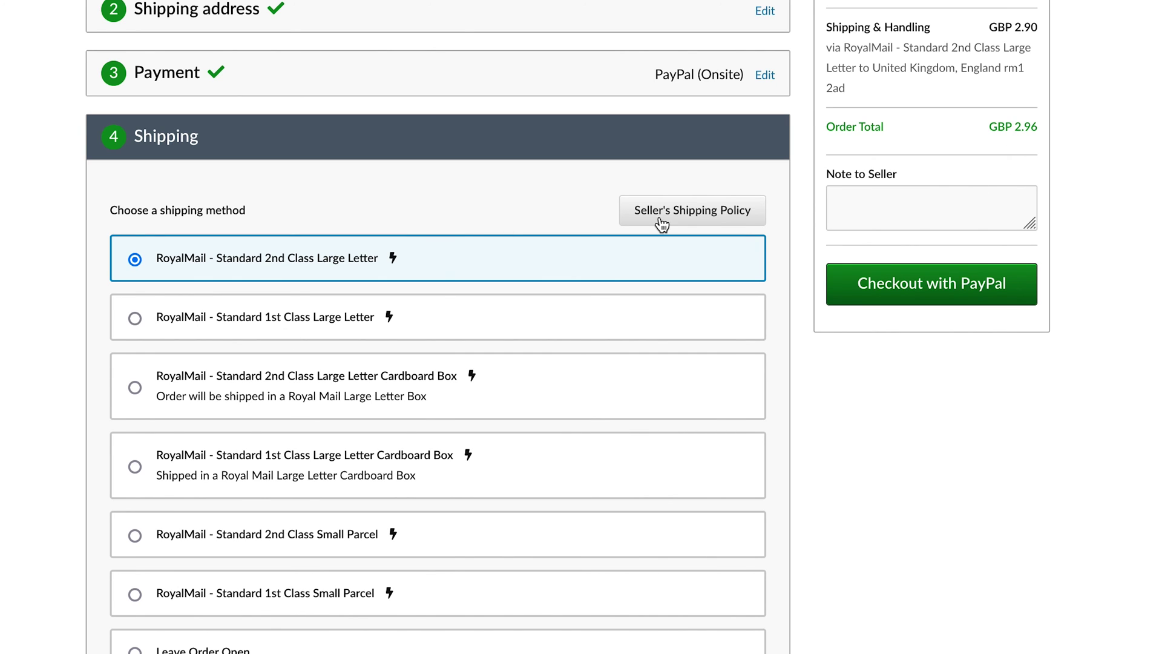
click(134, 317)
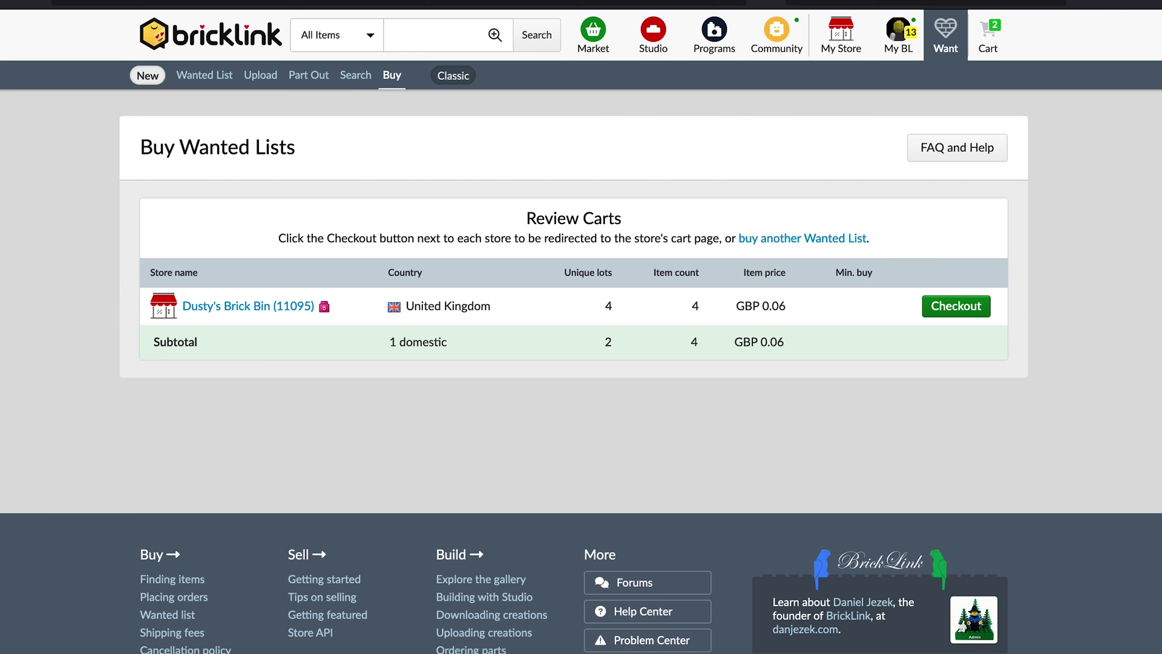
- Return to the wanted lists overview and open the Wanted Demo list
mouse_move(955, 39)
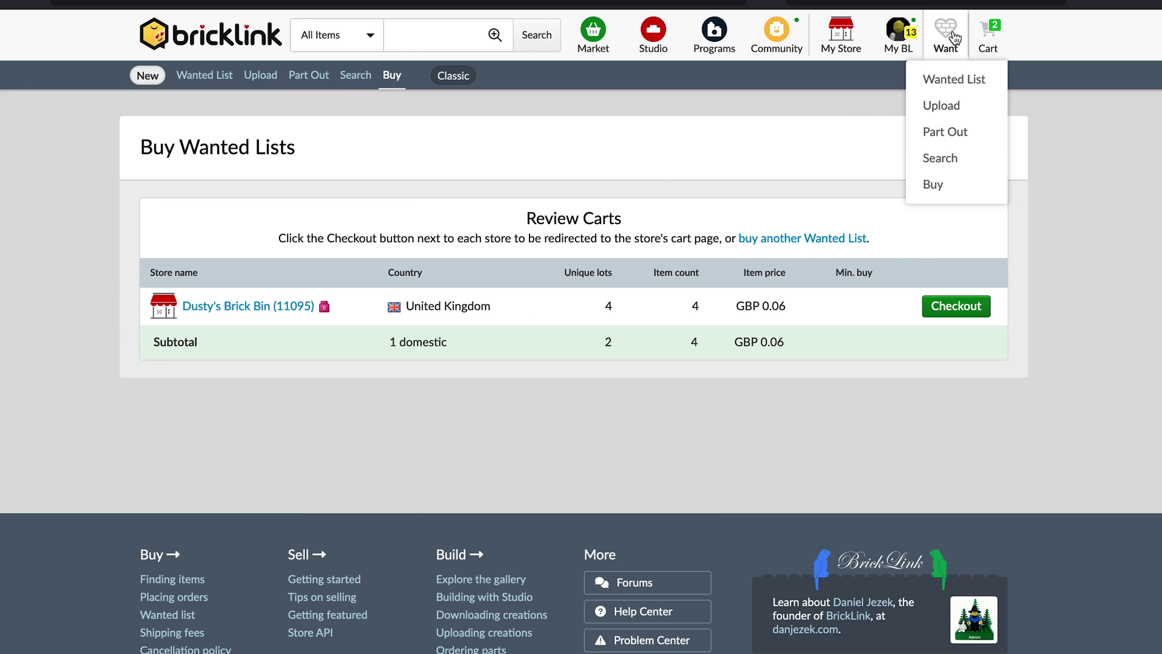
click(958, 80)
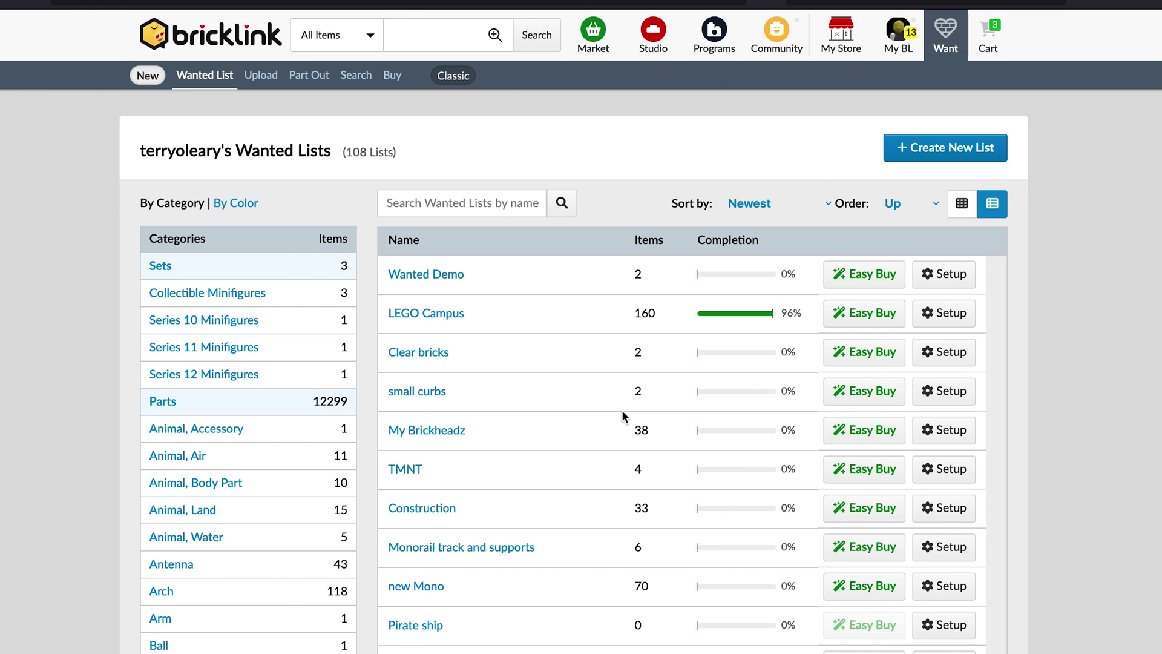
click(433, 281)
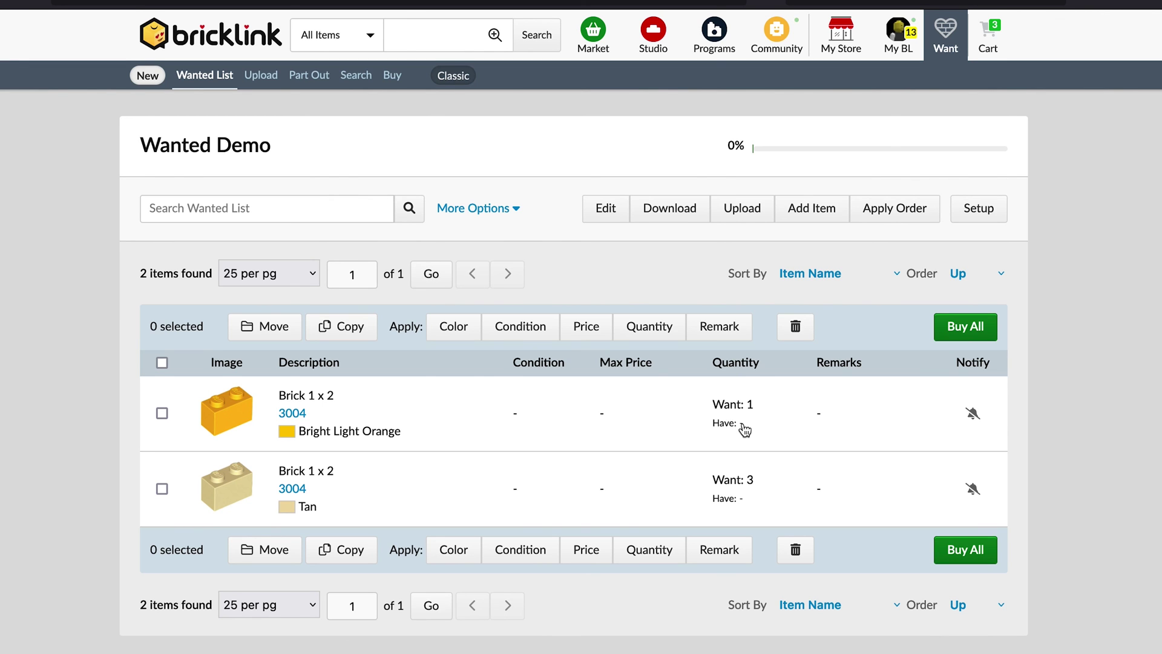
- Set the Have quantity to 1 for the Bright Light Orange brick and 3 for the Tan brick, save, and reload the list
click(760, 432)
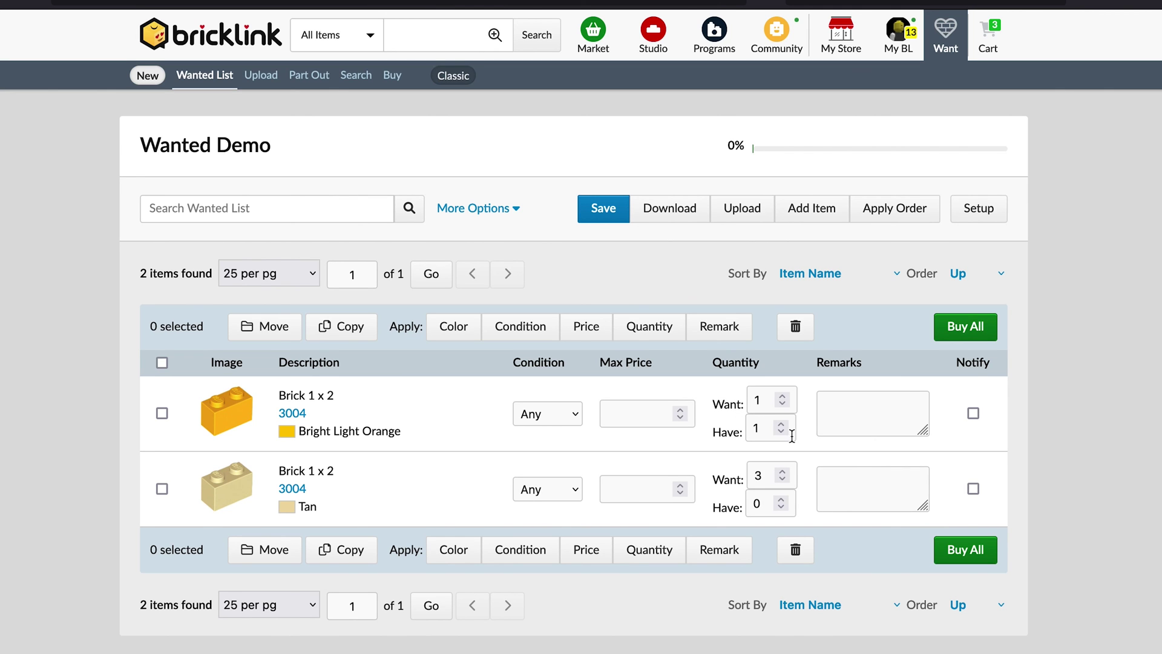
click(783, 501)
click(783, 501)
click(782, 501)
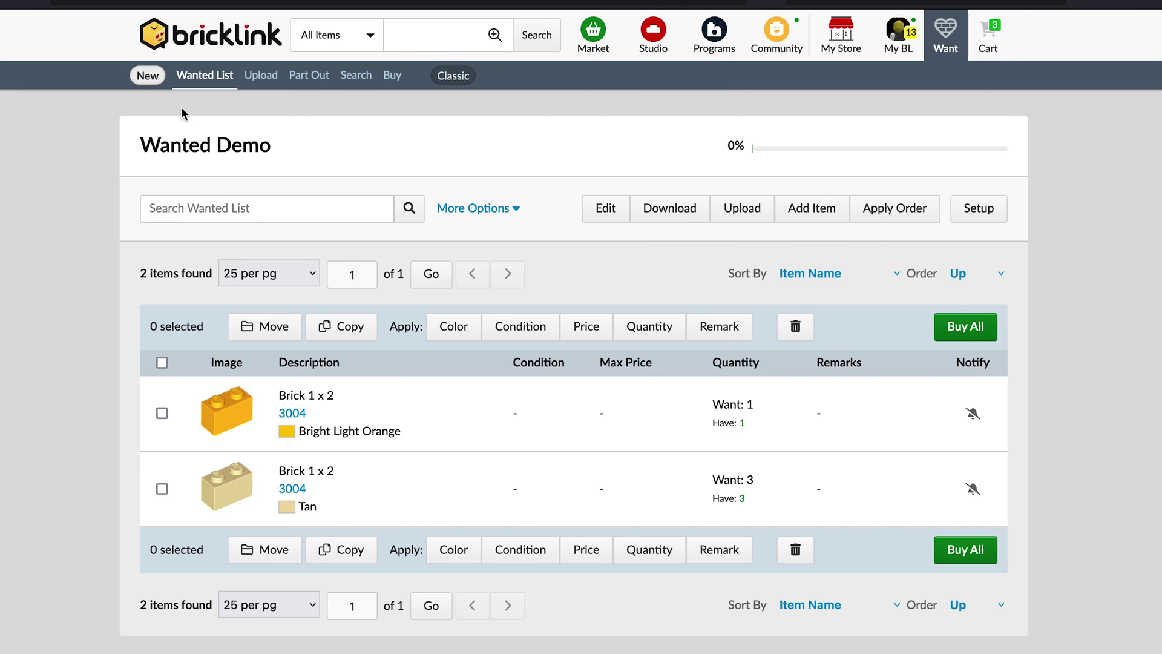
key(F5)
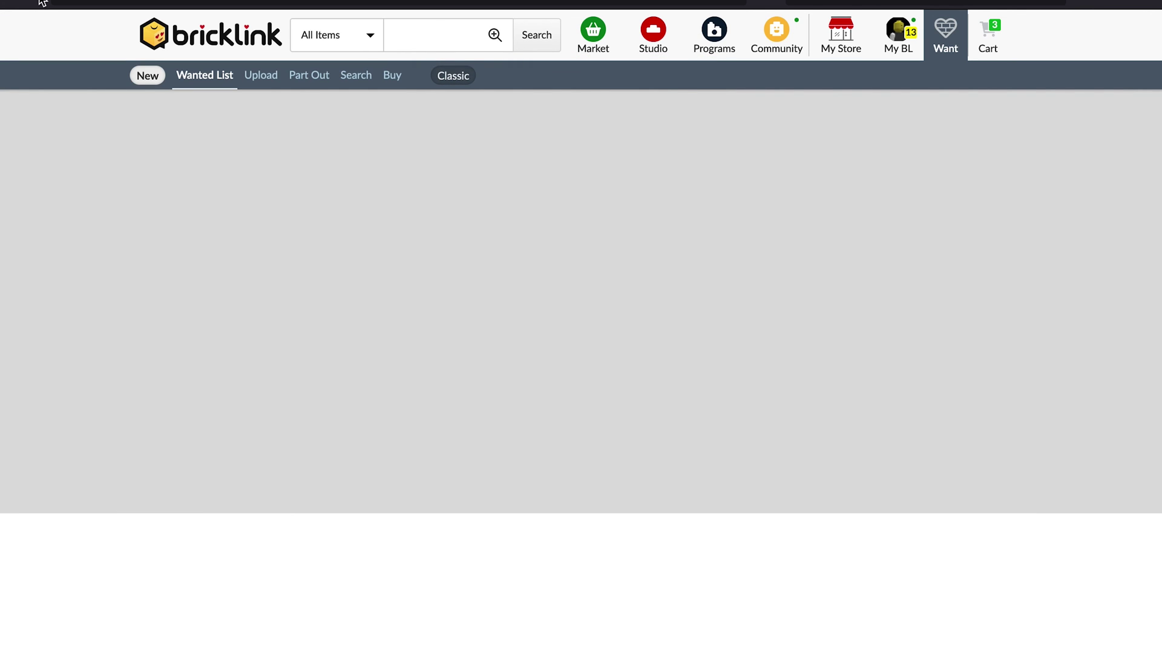